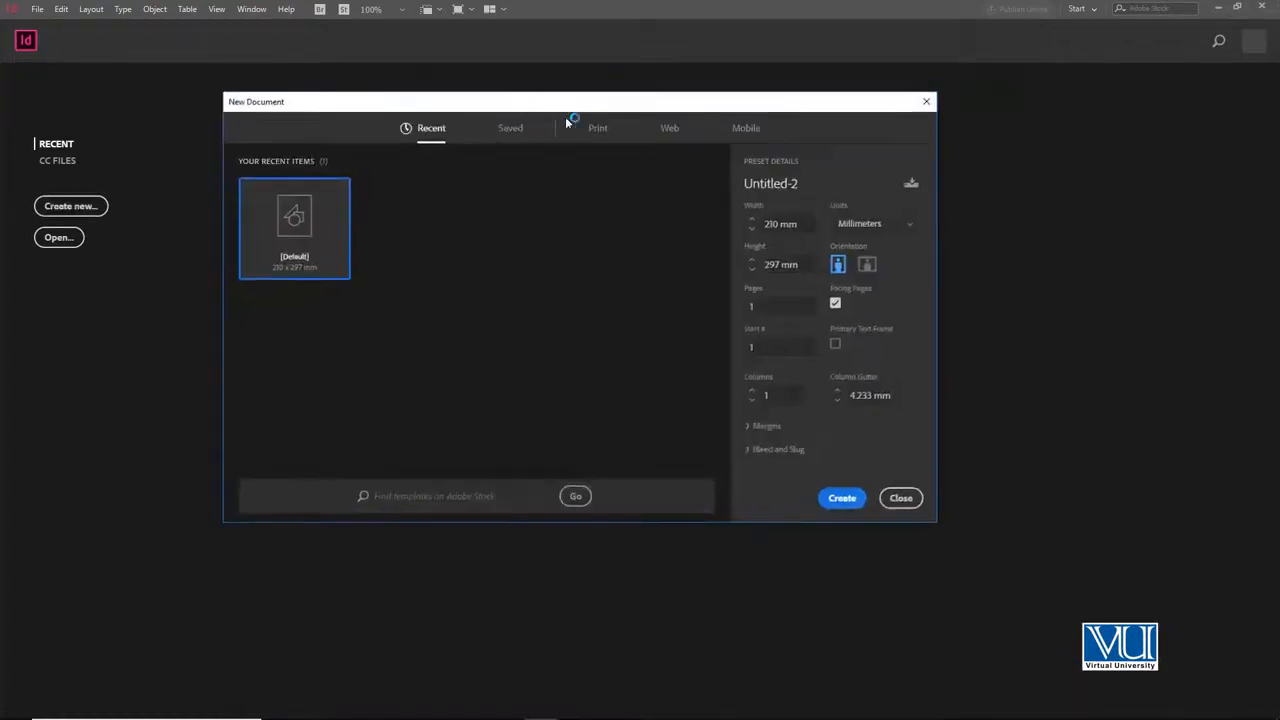
# Step: Set the new document's units to Inches and create the single-page portrait document
pyautogui.click(873, 224)
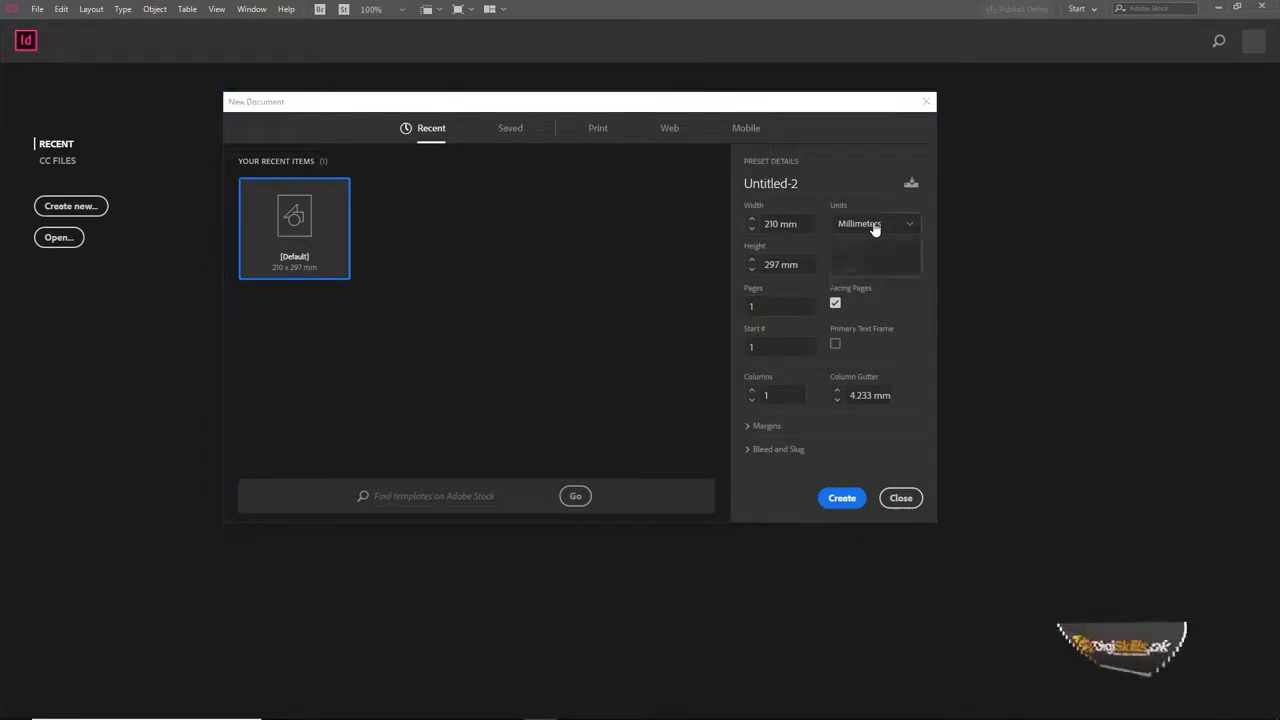
pyautogui.click(885, 290)
pyautogui.moveTo(804, 111); pyautogui.dragTo(853, 101)
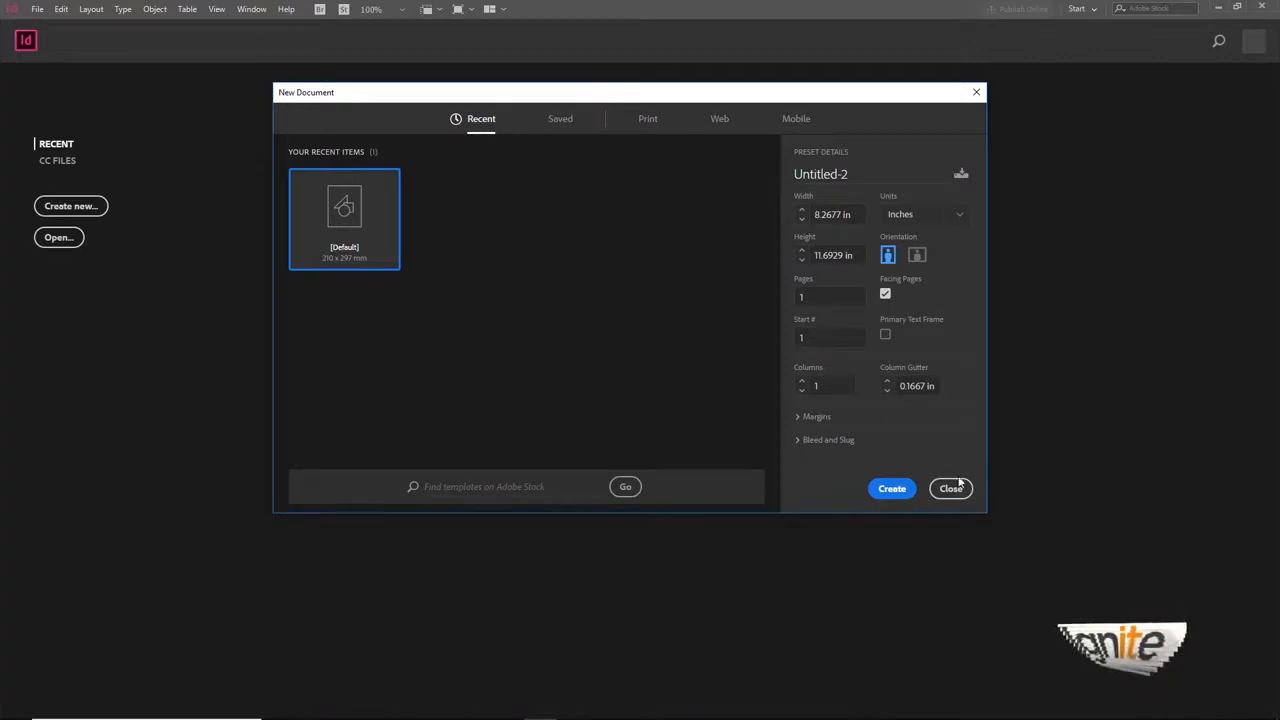
pyautogui.click(892, 490)
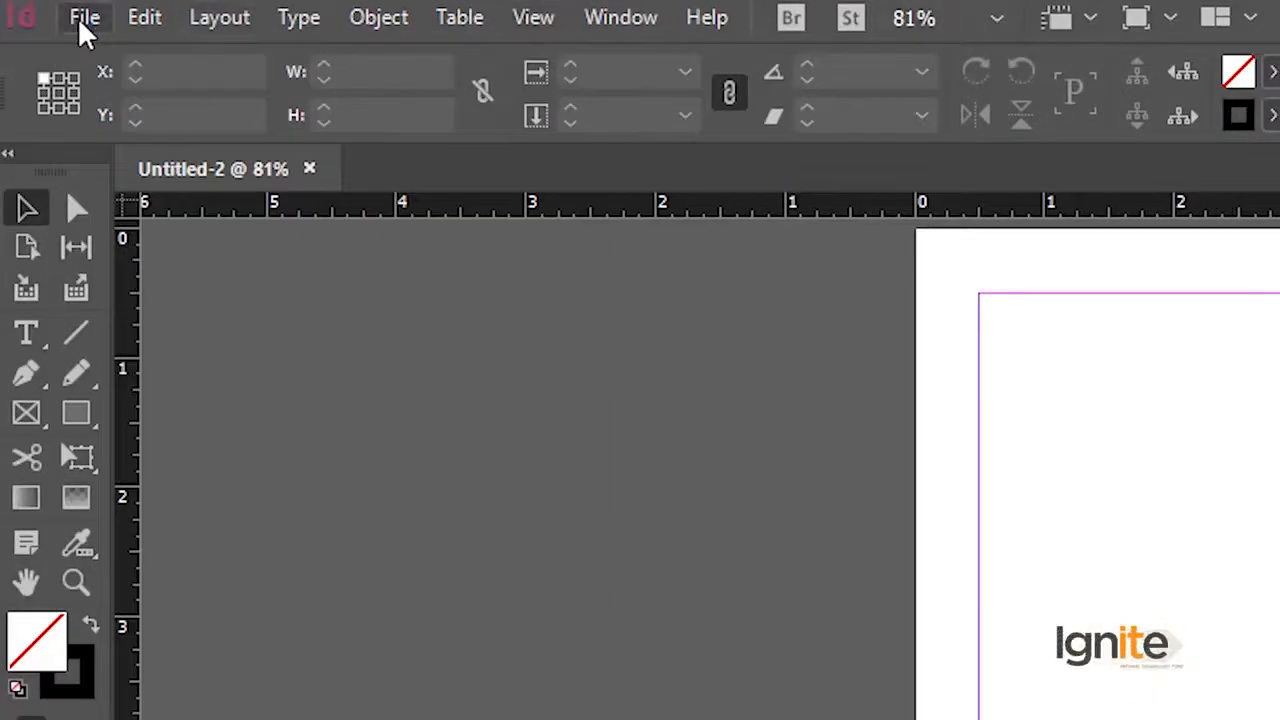
# Step: Examine the commands available for files, editing, layout, type, objects, tables, views and windows
pyautogui.click(85, 20)
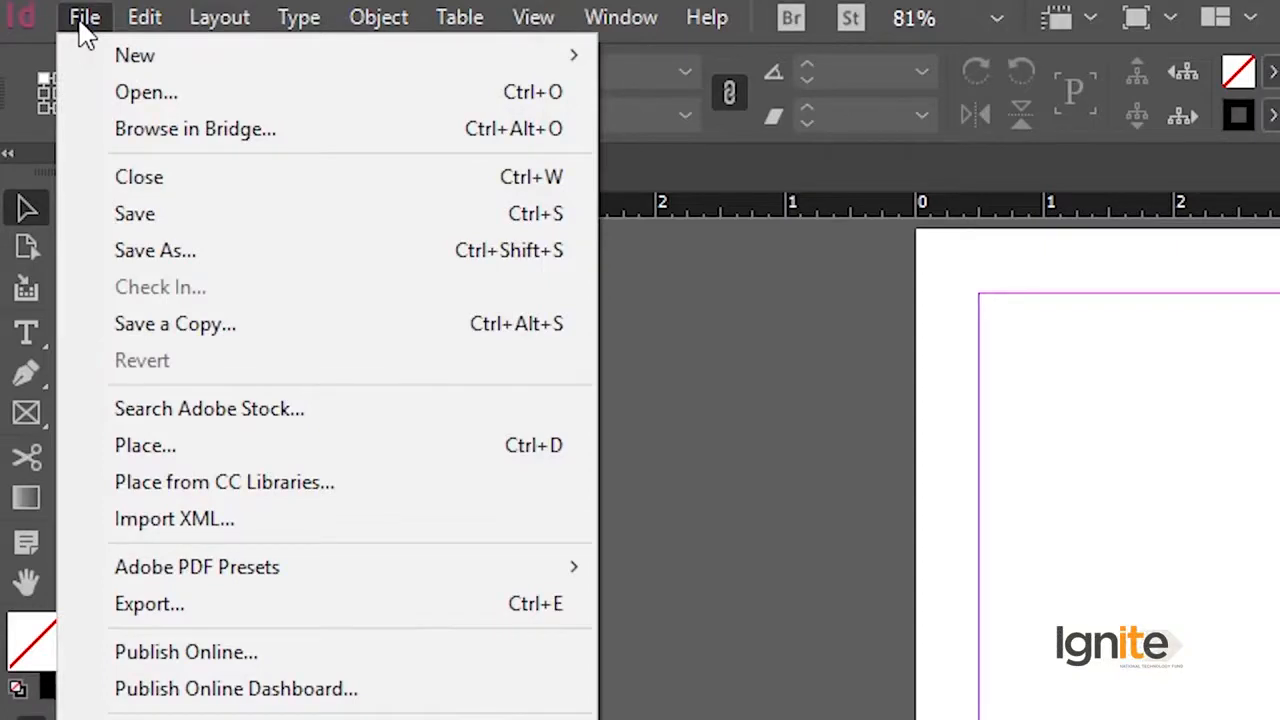
pyautogui.click(84, 22)
pyautogui.click(142, 22)
pyautogui.click(155, 24)
pyautogui.click(200, 20)
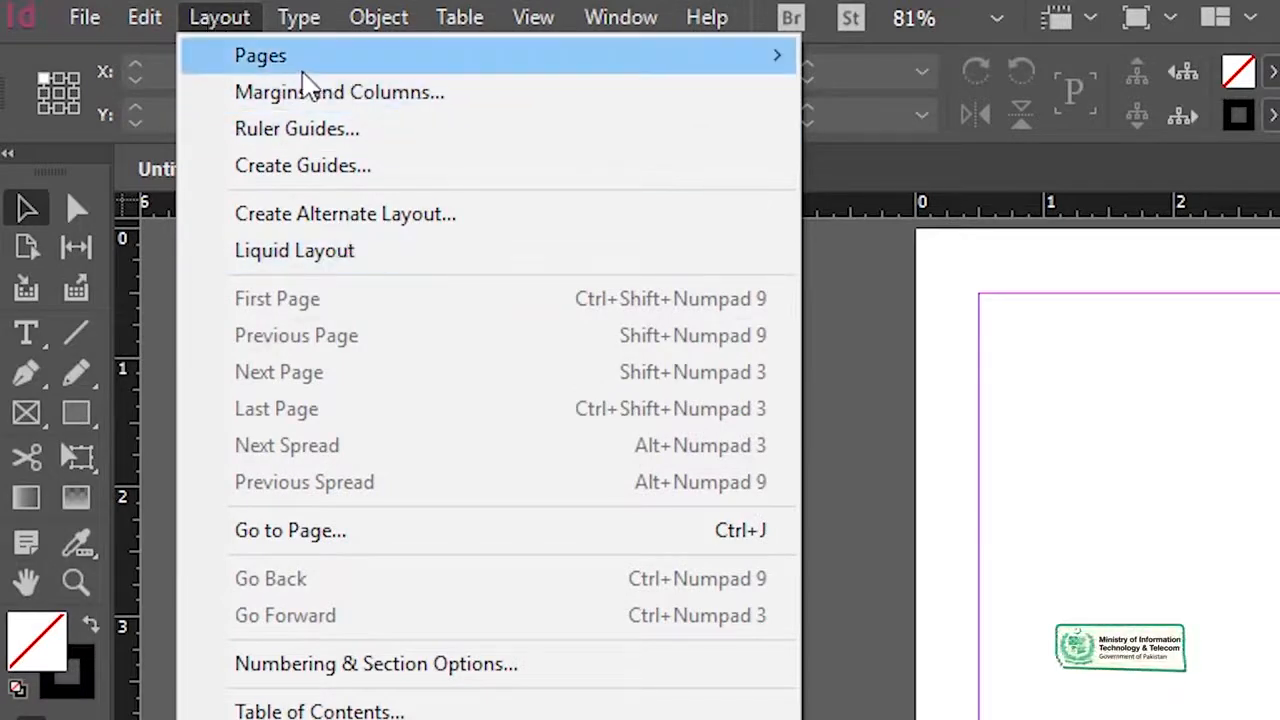
pyautogui.moveTo(300, 70)
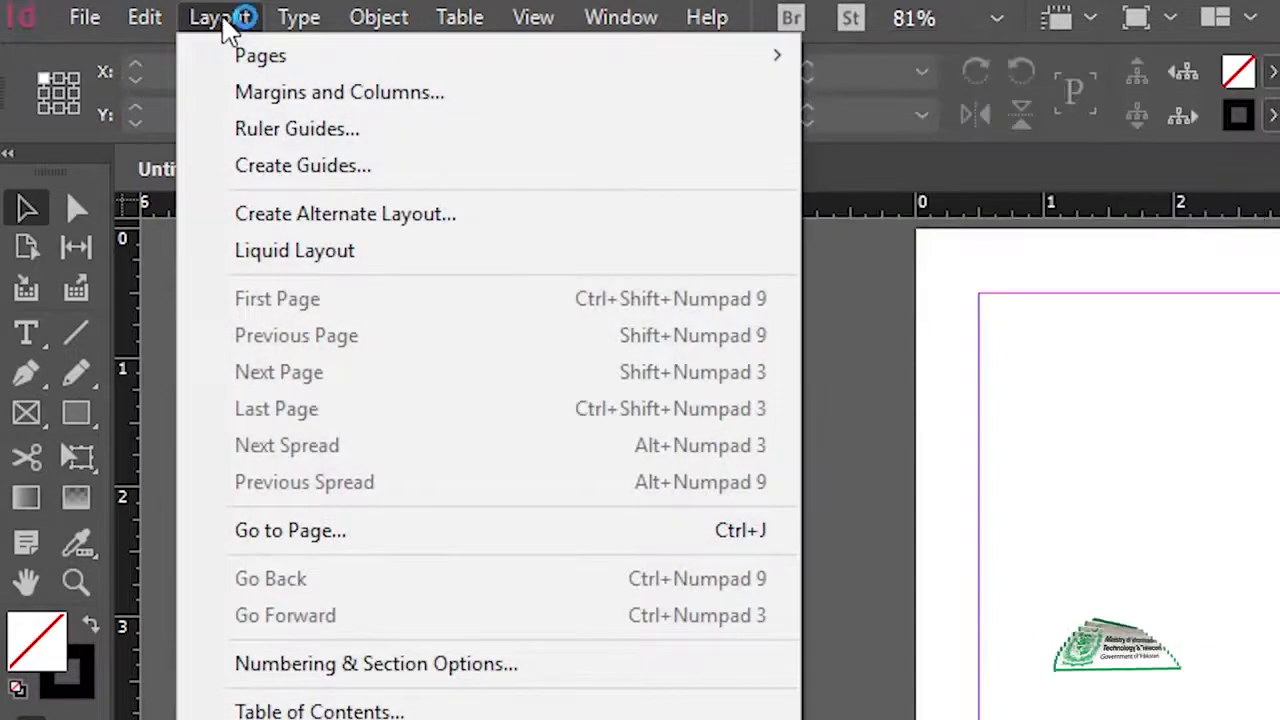
pyautogui.moveTo(305, 25)
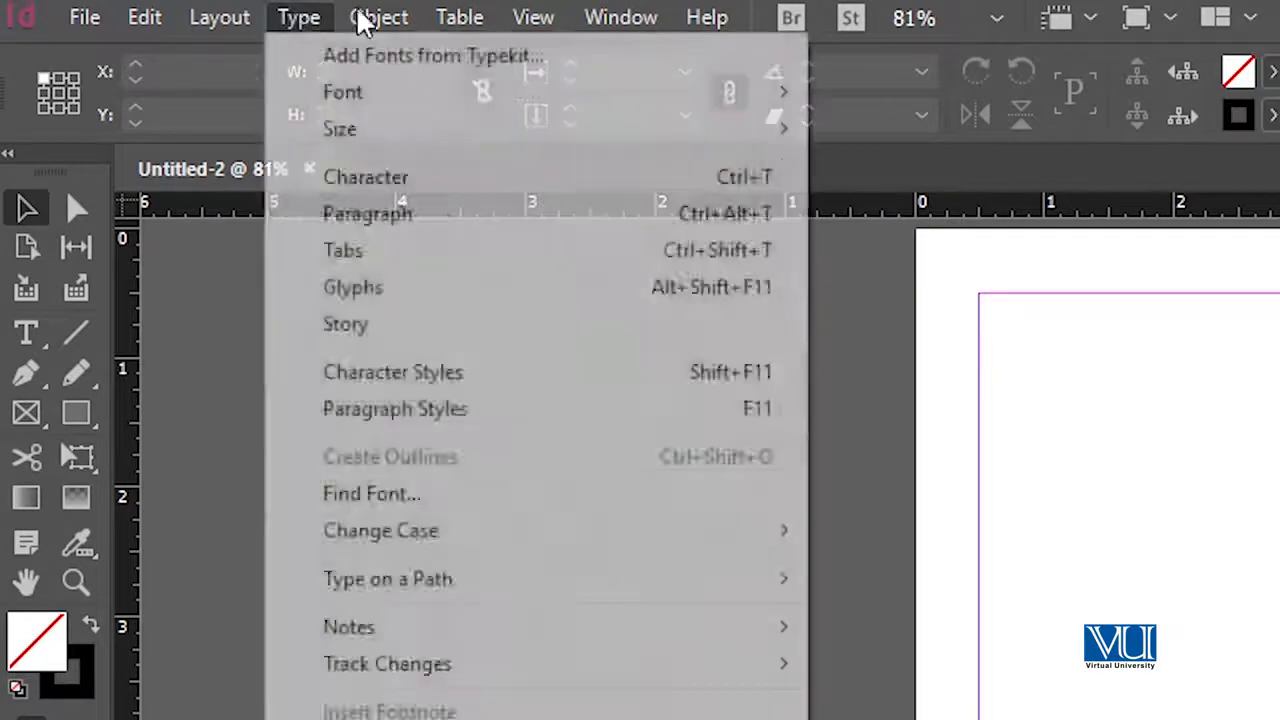
pyautogui.moveTo(375, 22)
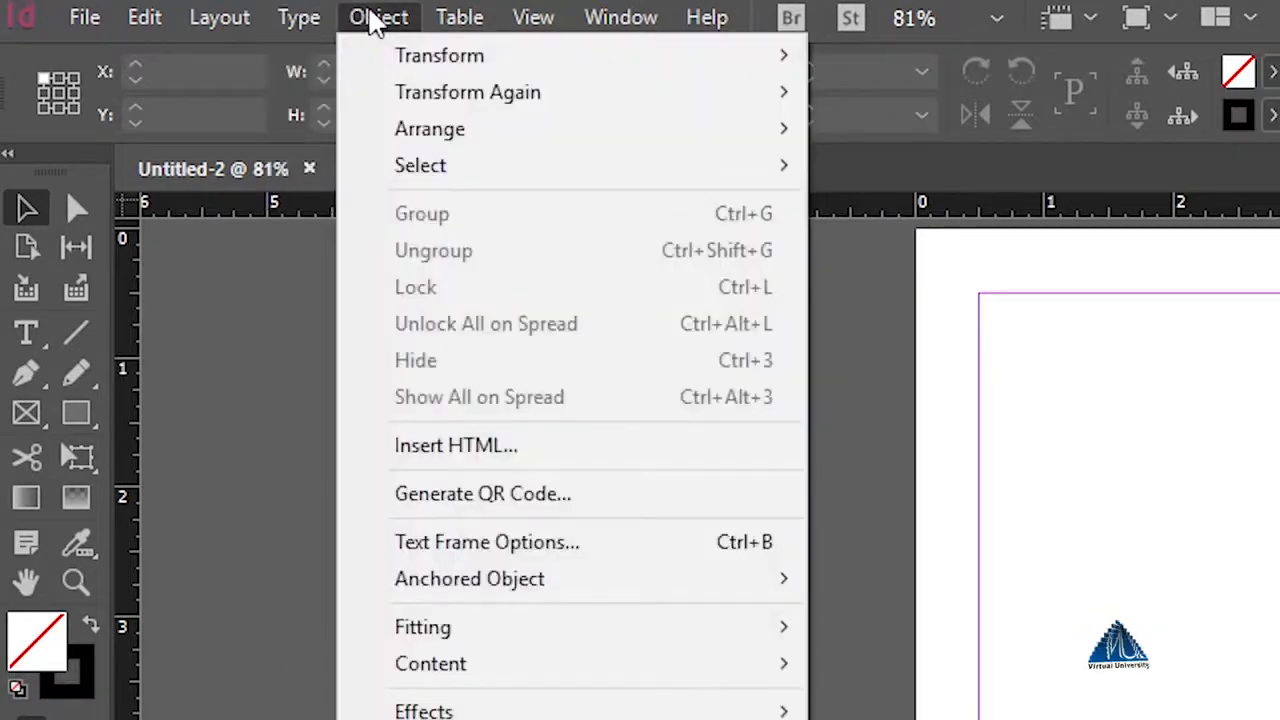
pyautogui.moveTo(455, 22)
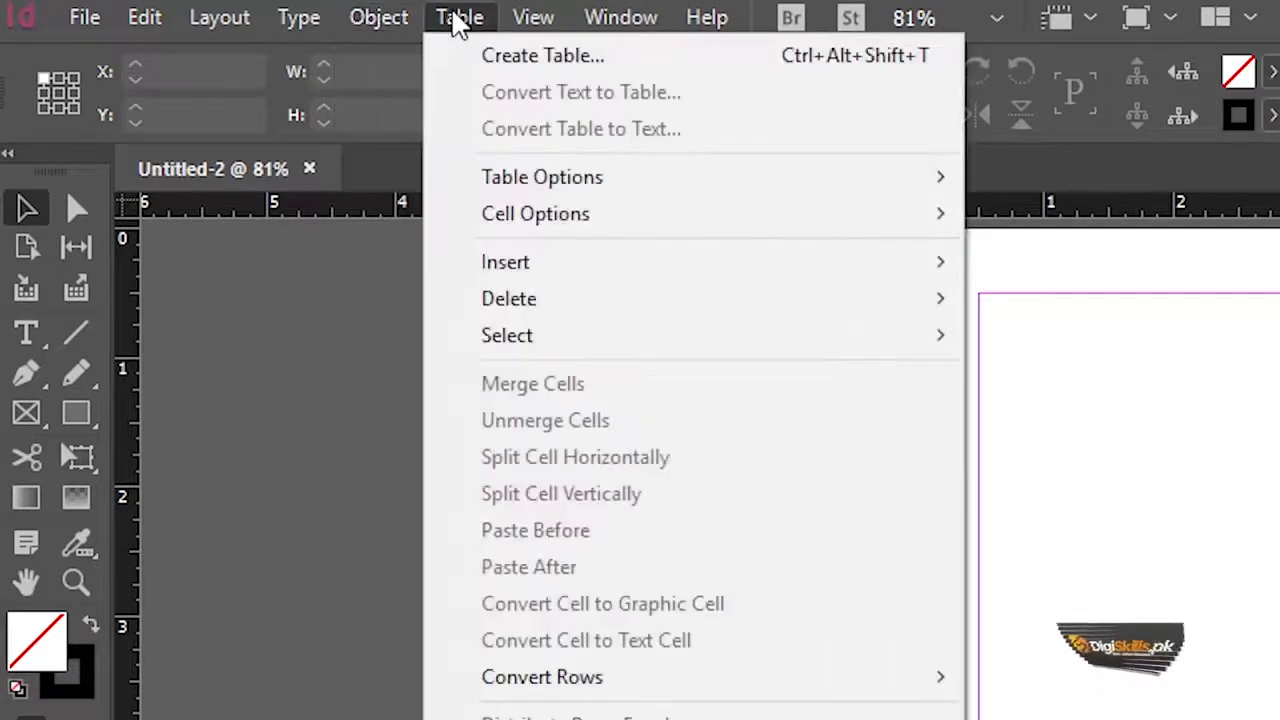
pyautogui.moveTo(546, 32)
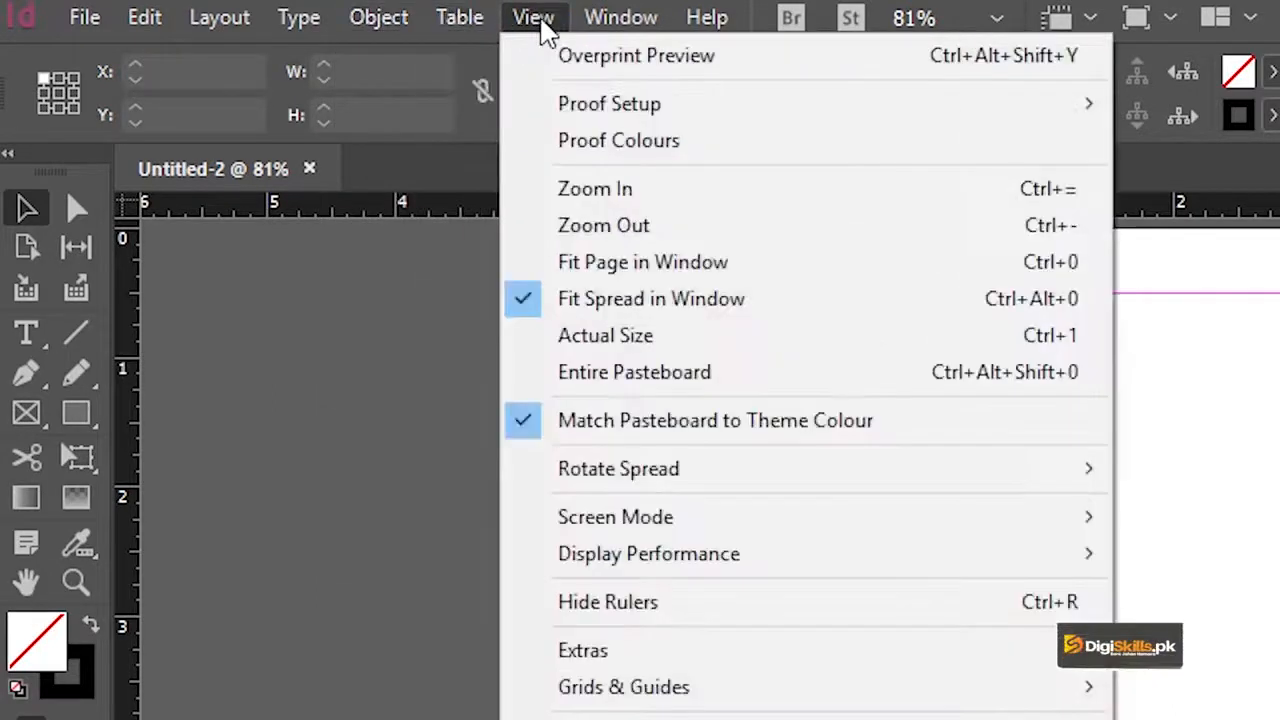
pyautogui.moveTo(620, 37)
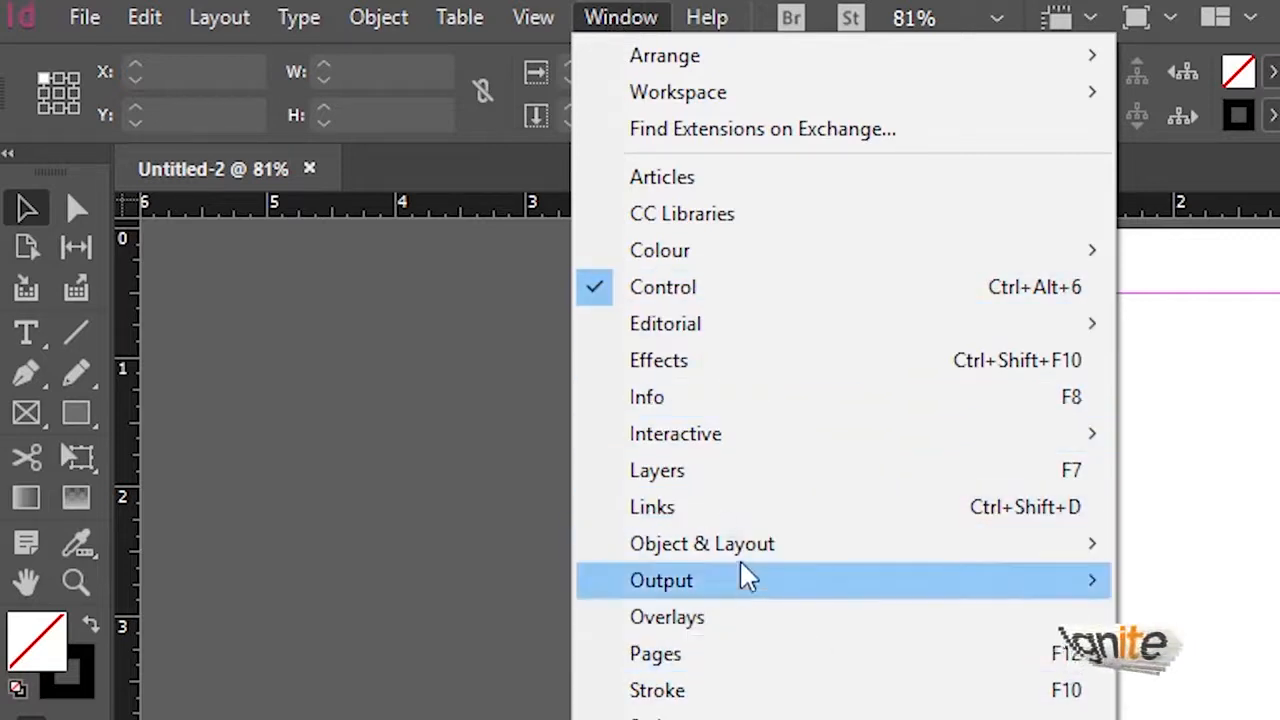
pyautogui.click(648, 20)
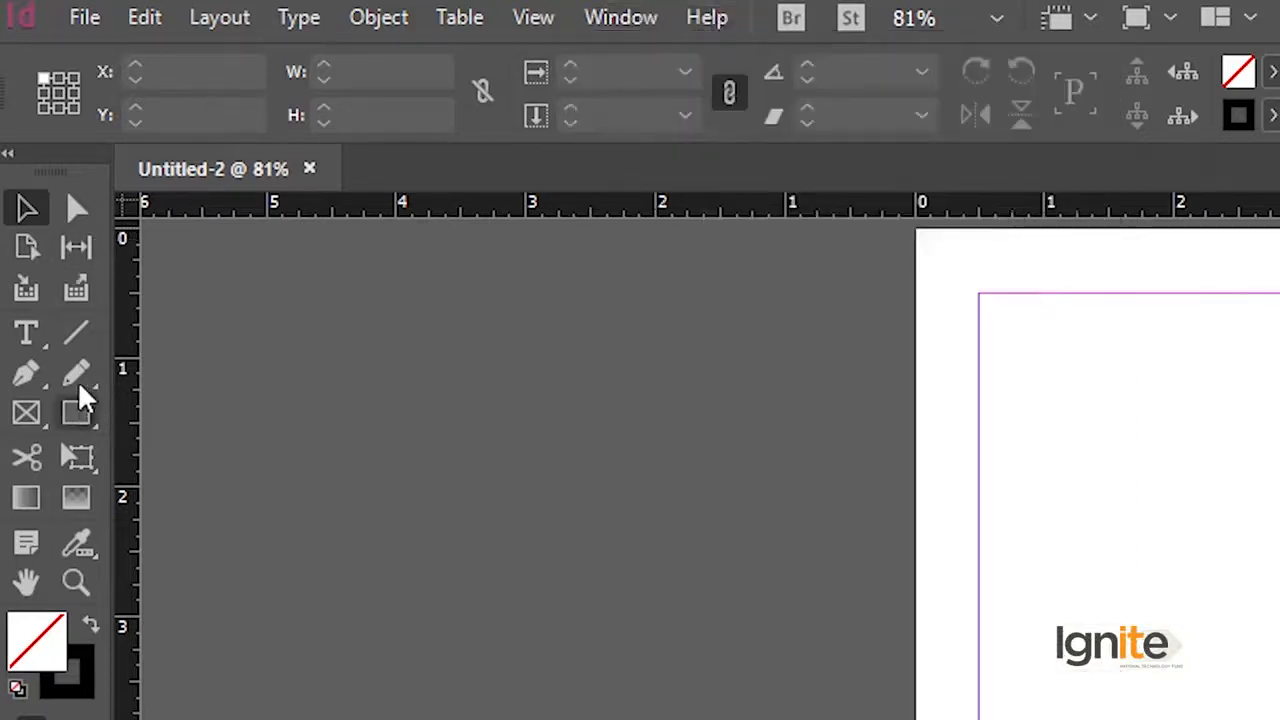
# Step: Draw a square of about 2.24 × 2.24 in near the page's middle with the Rectangle tool
pyautogui.click(76, 413)
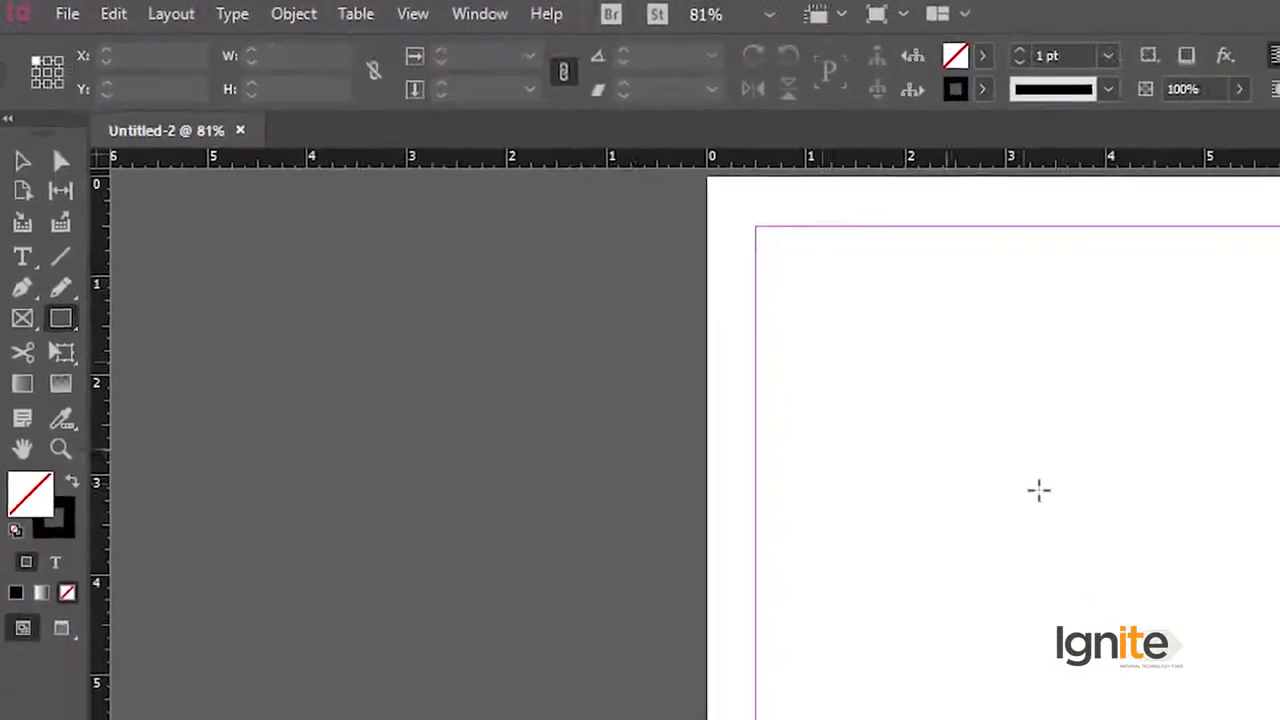
pyautogui.moveTo(1001, 496); pyautogui.dragTo(1278, 713)
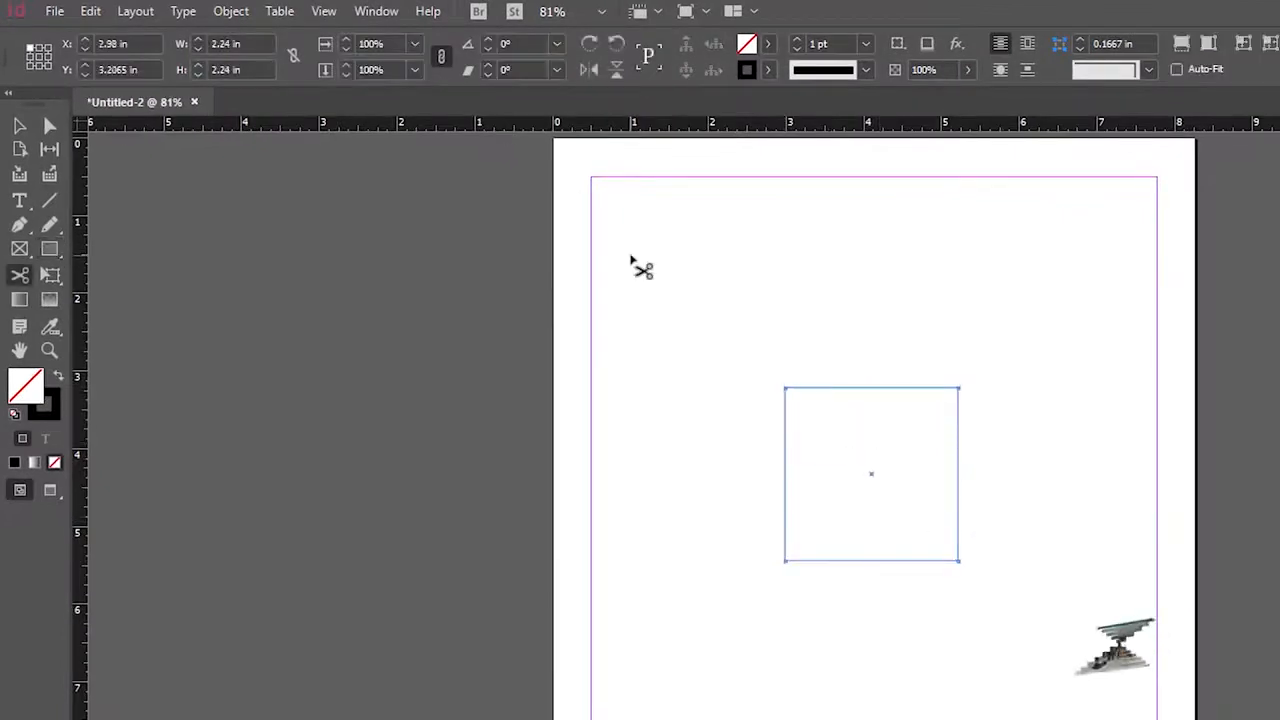
pyautogui.press('v')
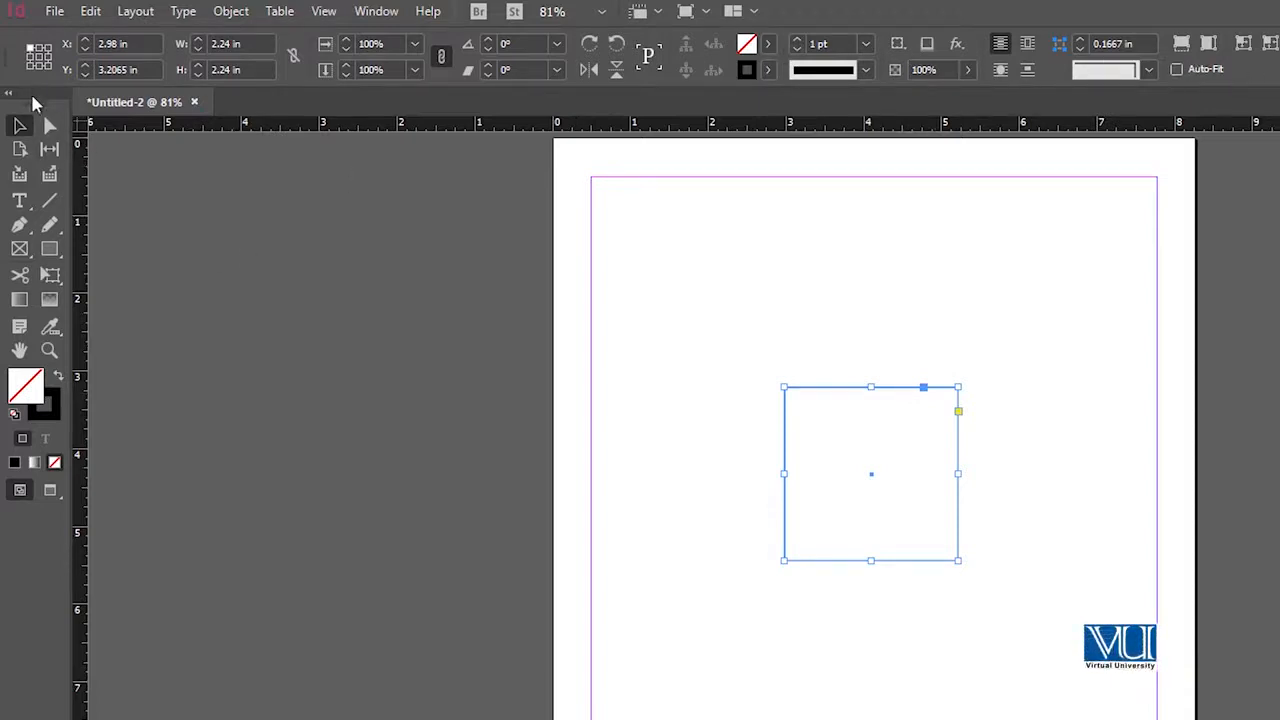
# Step: Undock the toolbox so that it floats over the pasteboard
pyautogui.moveTo(32, 96); pyautogui.dragTo(28, 158)
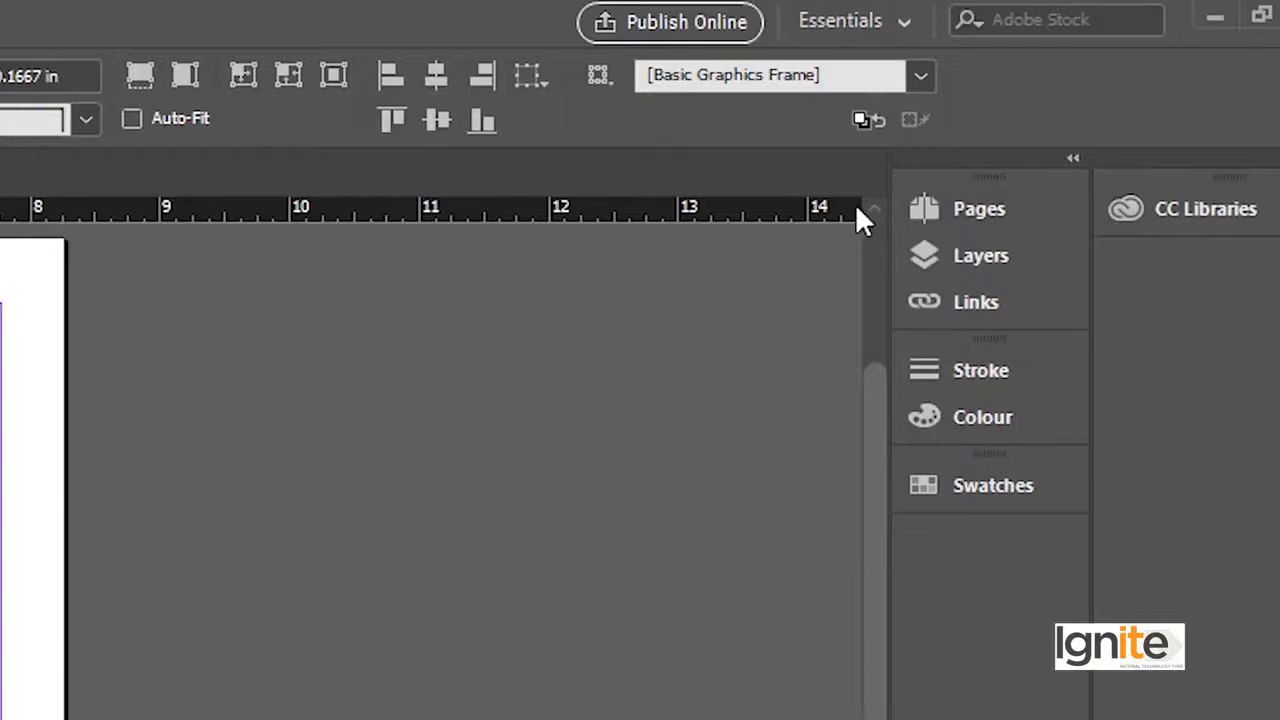
# Step: Examine the Pages, Layers, Links, Stroke, Colour and Swatches controls one after another
pyautogui.click(1000, 205)
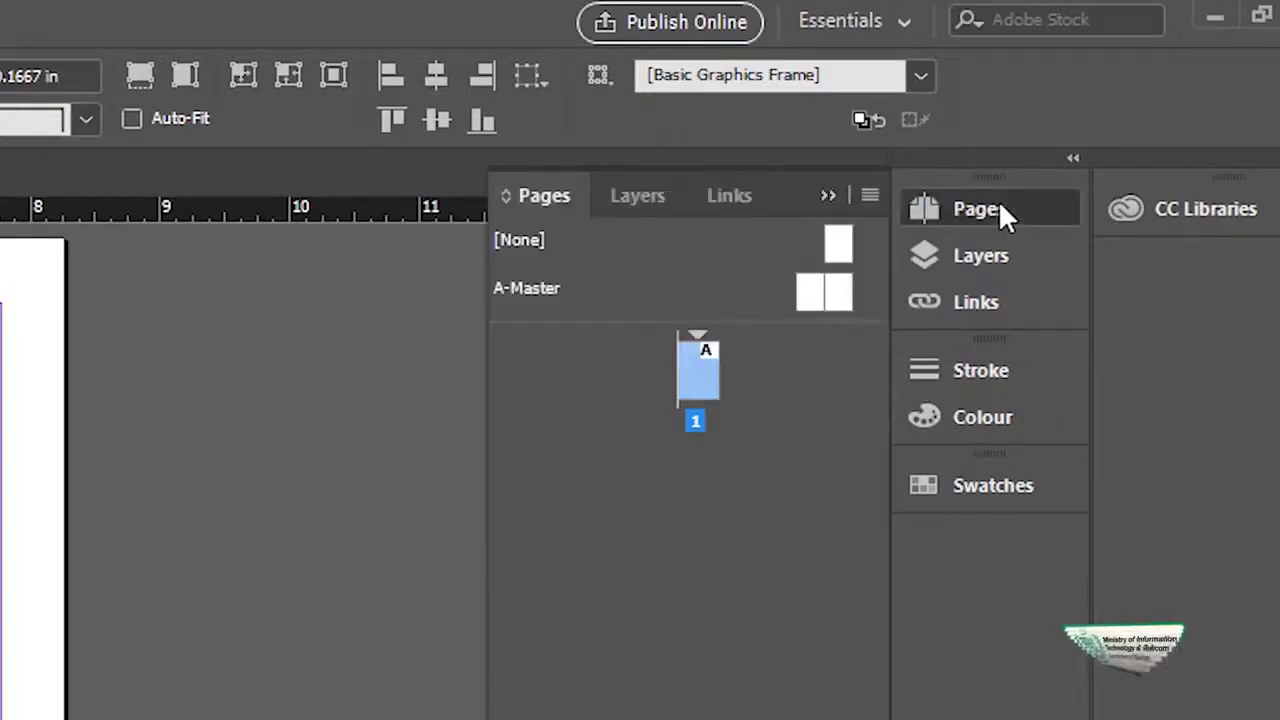
pyautogui.click(998, 202)
pyautogui.click(998, 250)
pyautogui.click(998, 250)
pyautogui.click(999, 303)
pyautogui.click(997, 302)
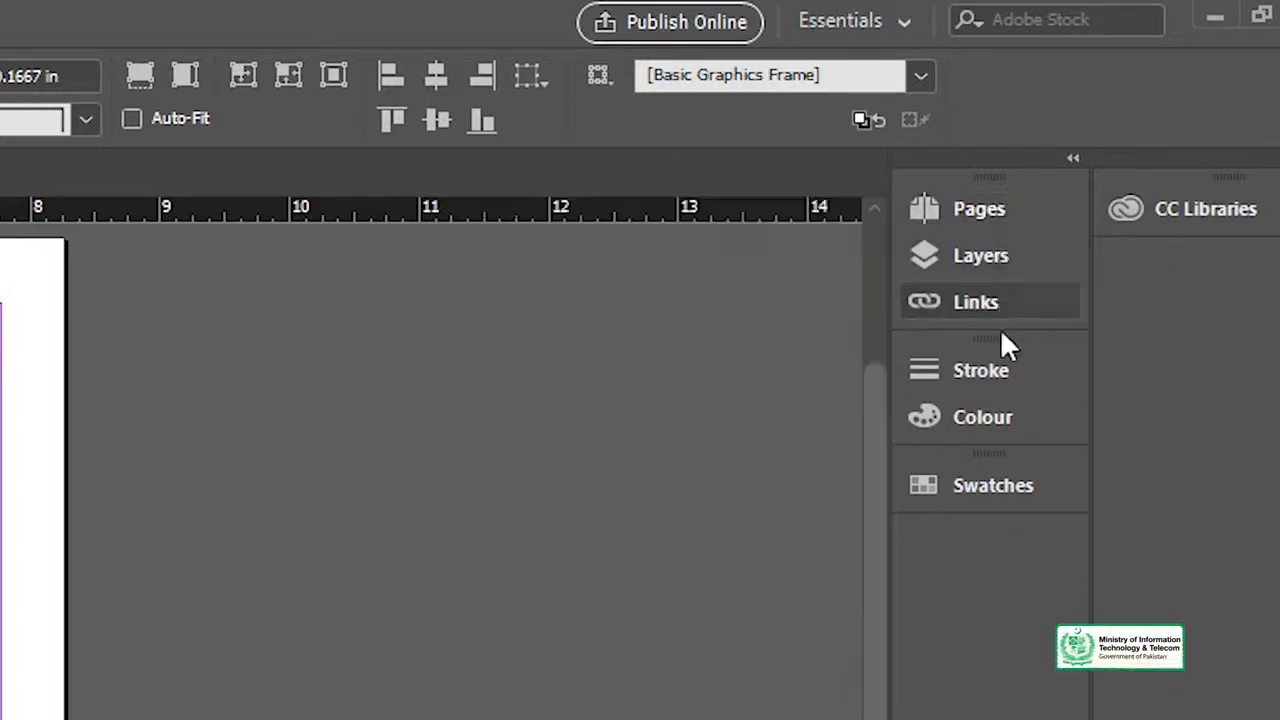
pyautogui.click(1008, 368)
pyautogui.click(1012, 366)
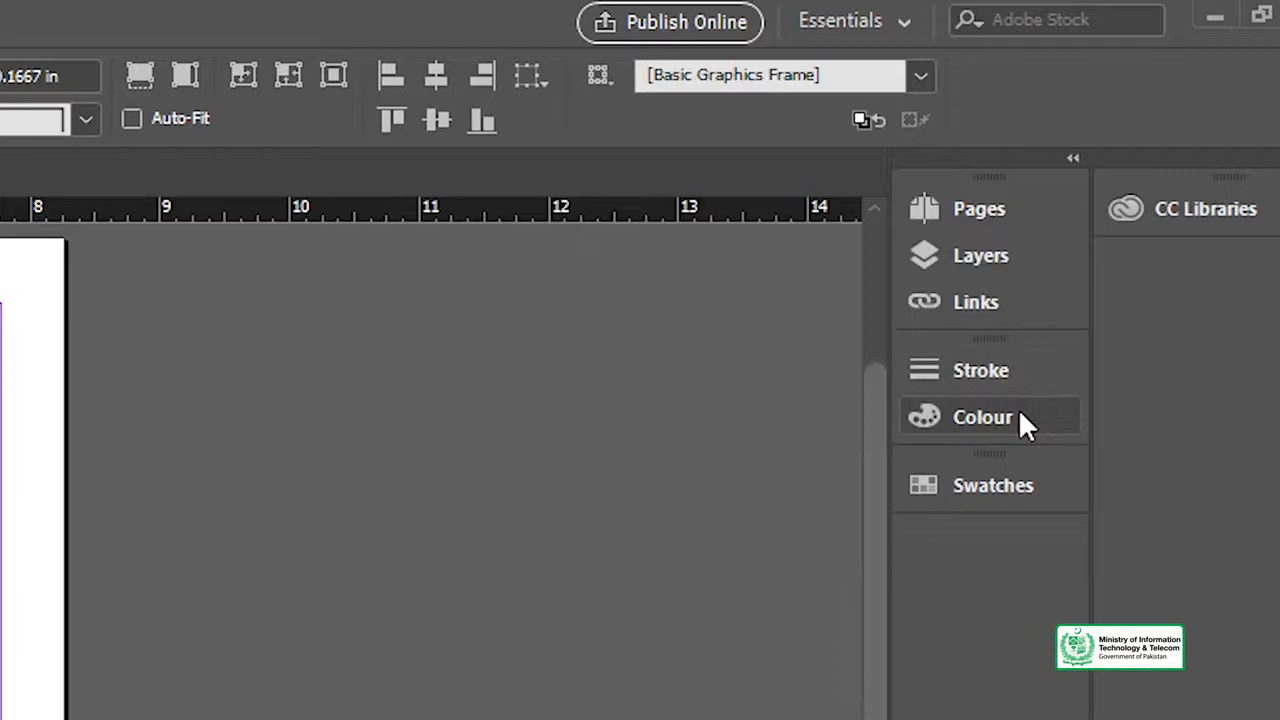
pyautogui.click(1020, 414)
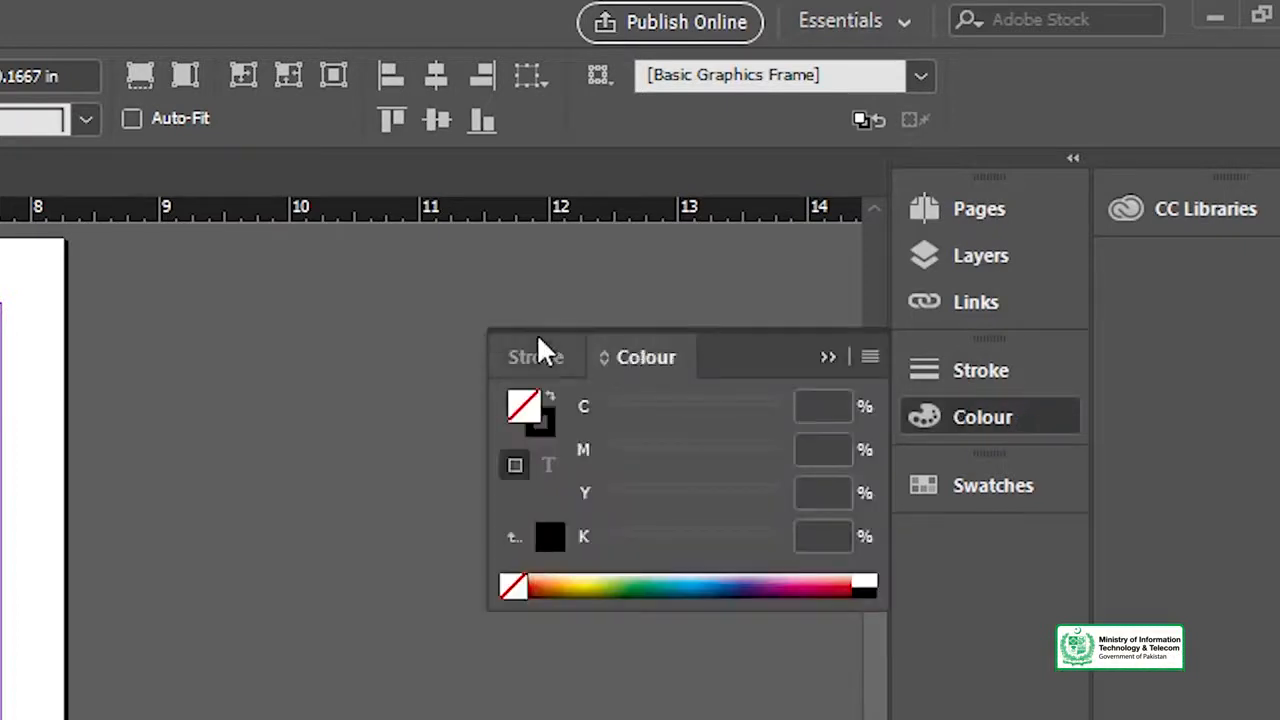
pyautogui.click(540, 356)
pyautogui.click(630, 358)
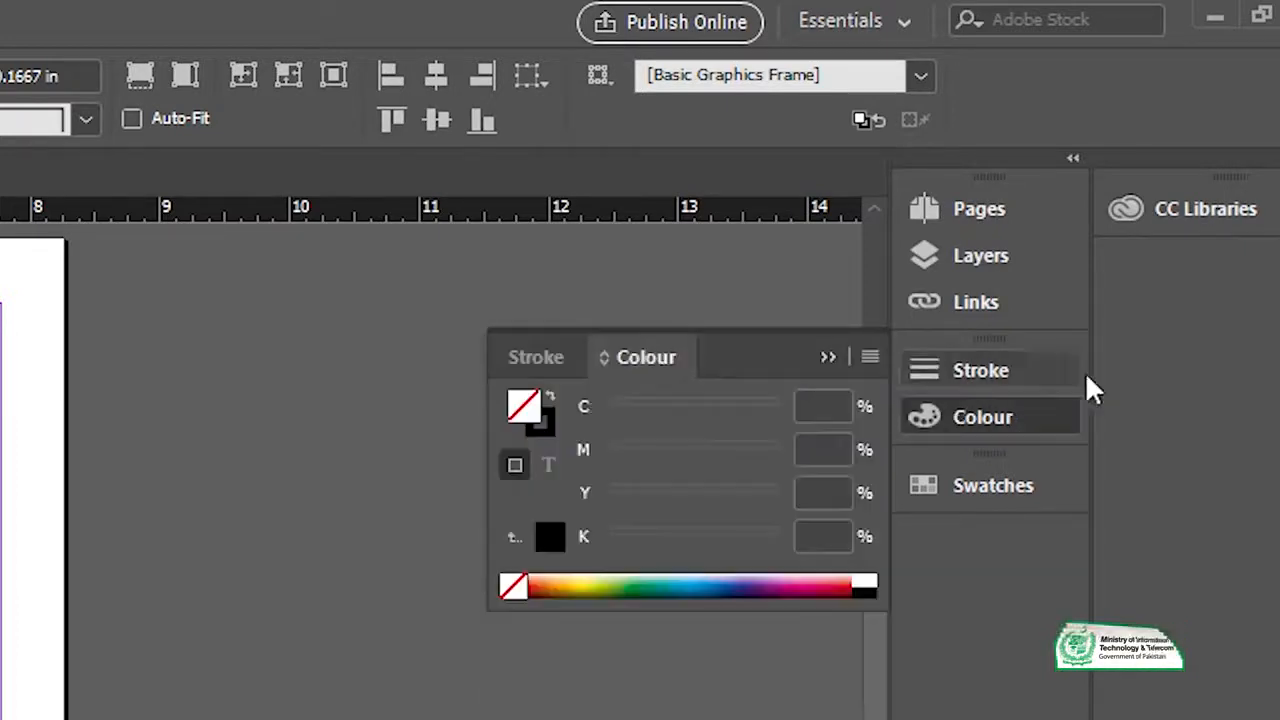
pyautogui.click(1002, 410)
pyautogui.click(1013, 483)
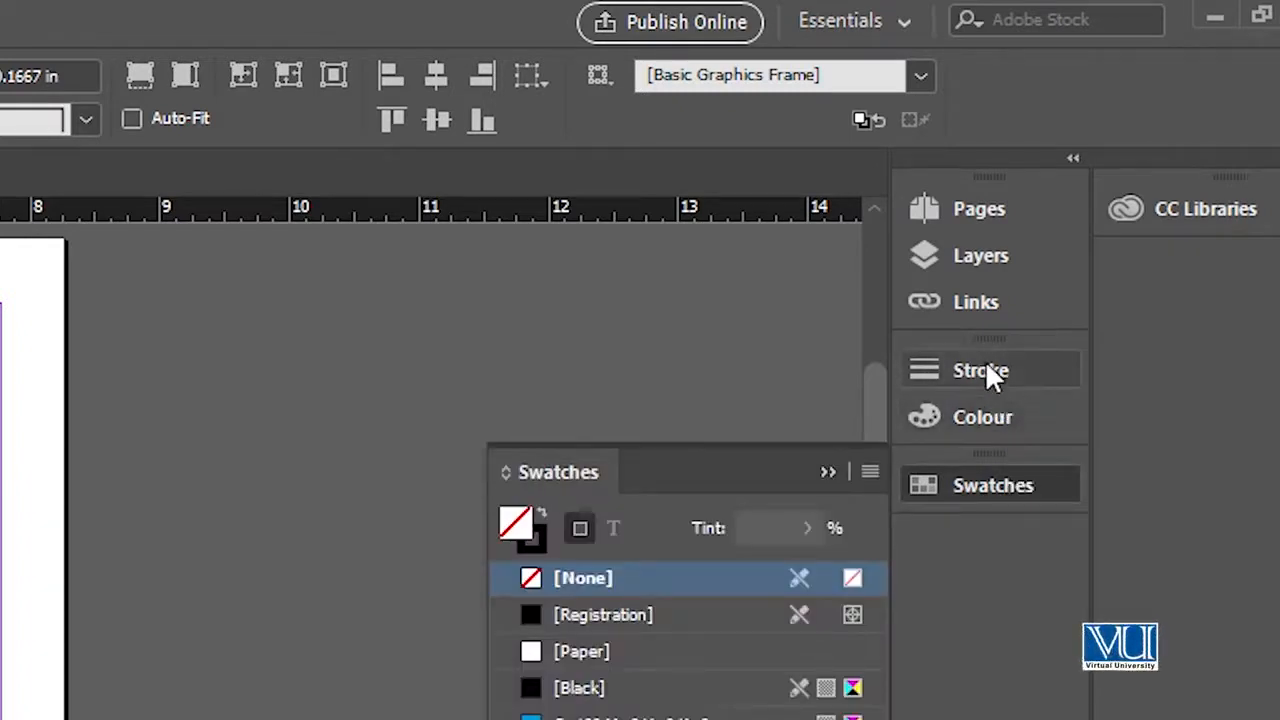
pyautogui.click(972, 484)
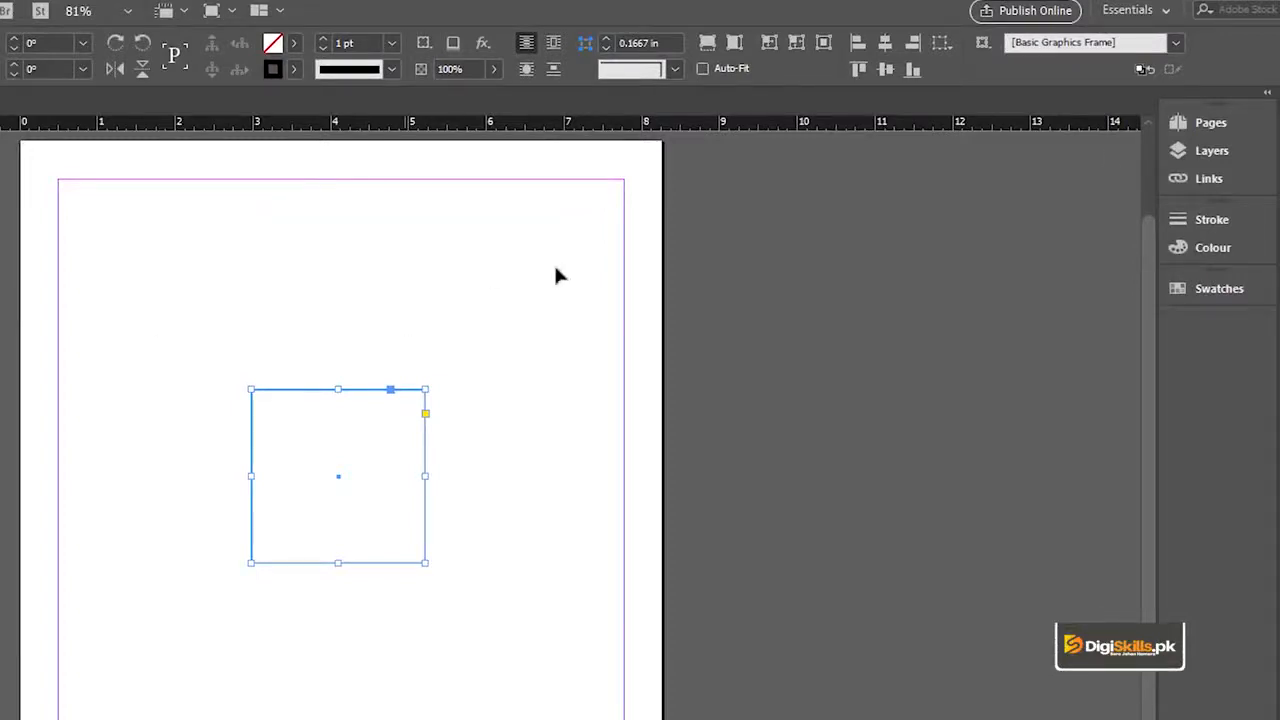
# Step: Display the document's page overview and delete the square from the page
pyautogui.click(1200, 125)
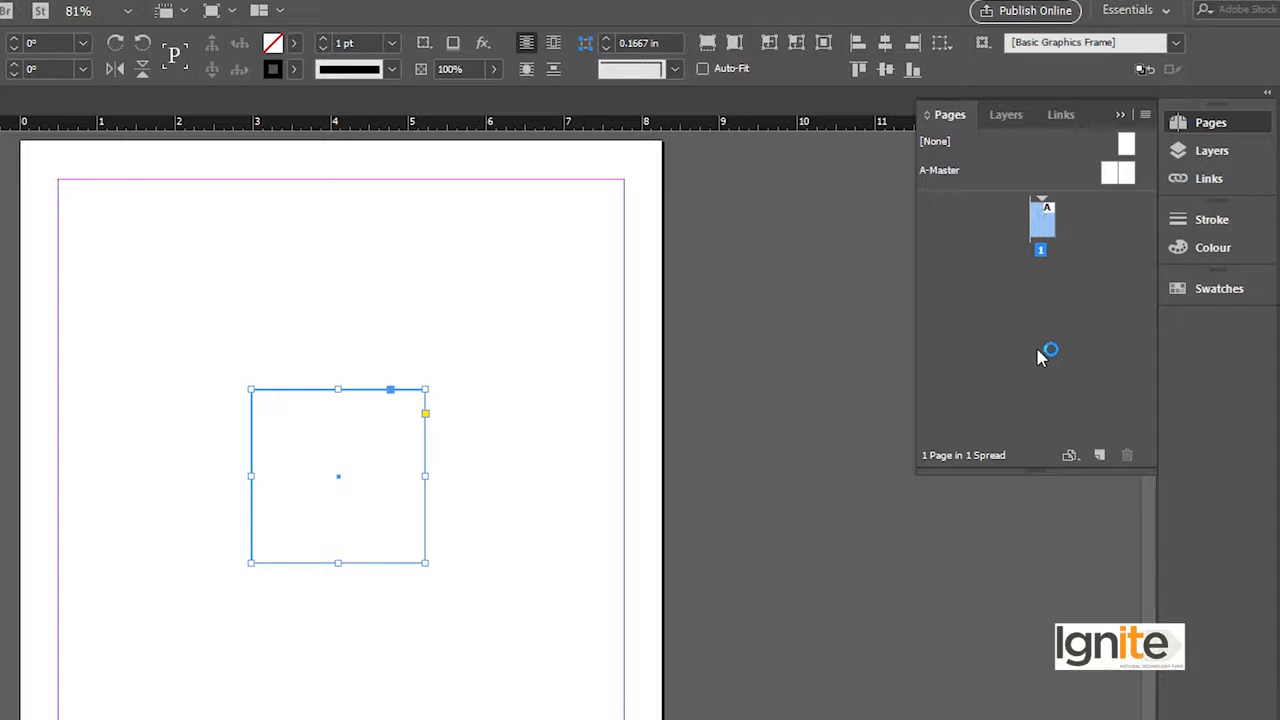
pyautogui.moveTo(371, 329); pyautogui.dragTo(445, 505)
pyautogui.press('Delete')
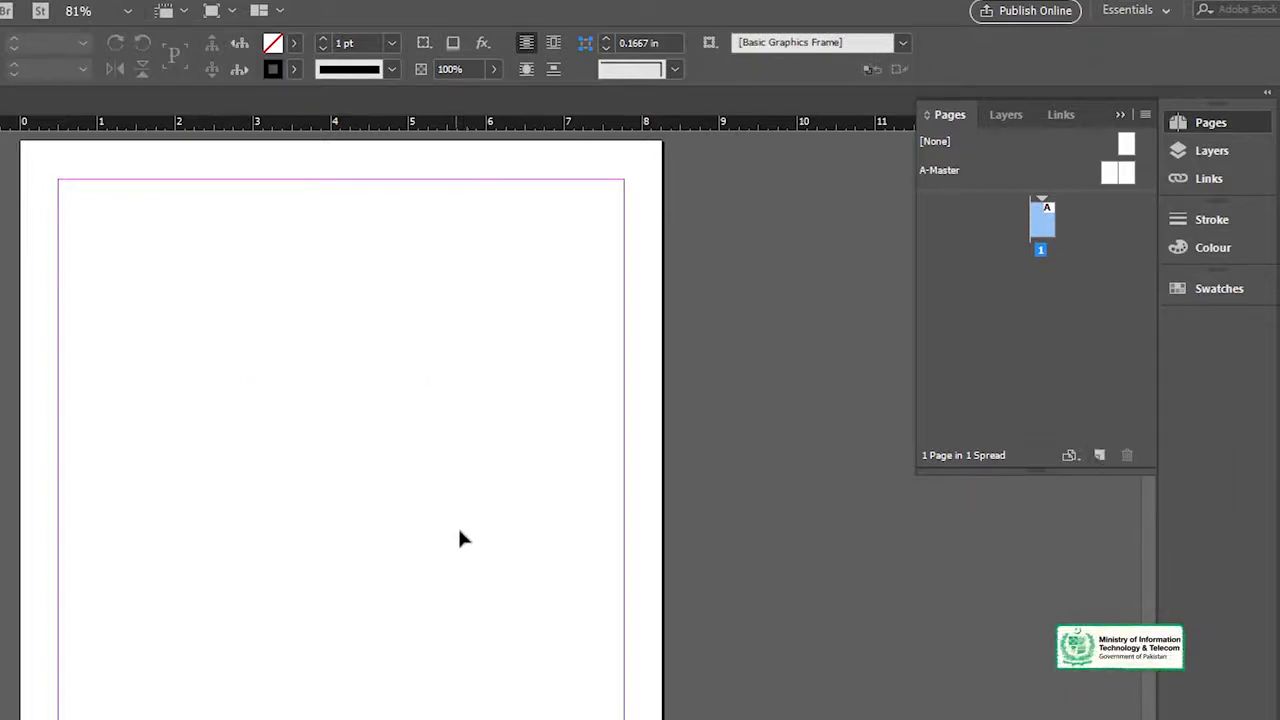
# Step: Add a second page to the document after page 1
pyautogui.press('z')
pyautogui.keyDown('alt'); pyautogui.click(392, 590); pyautogui.keyUp('alt')
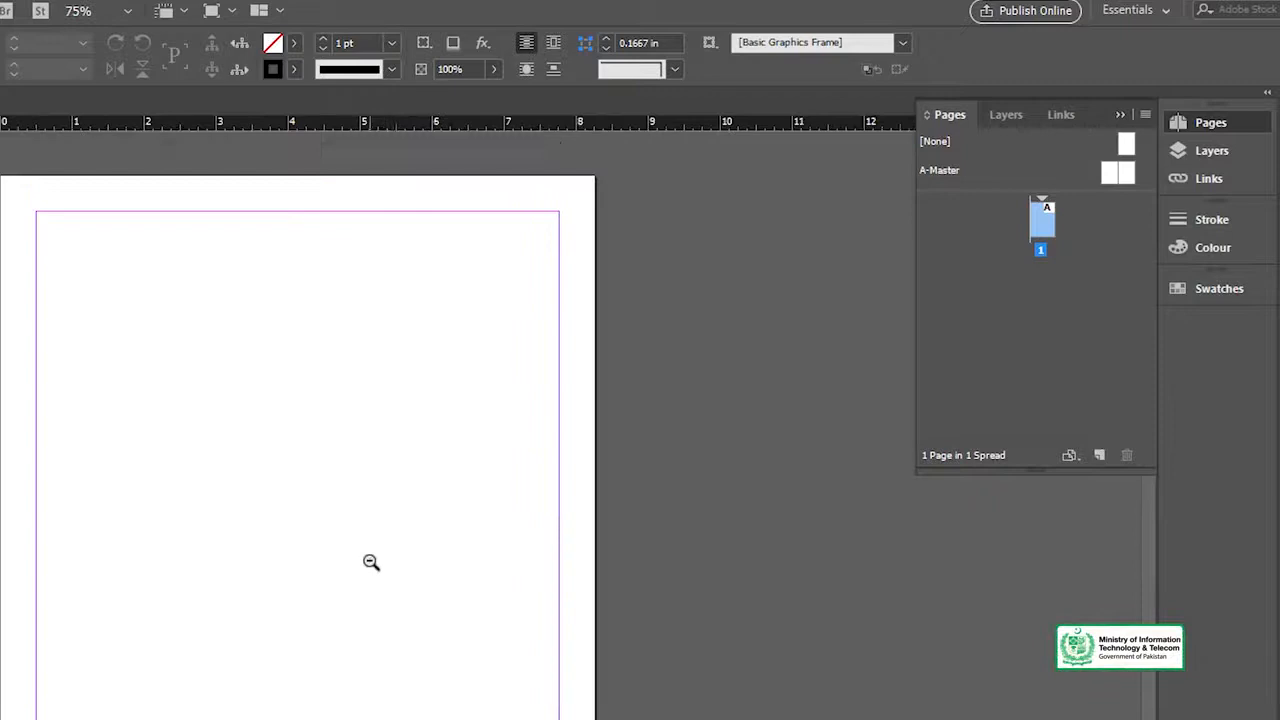
pyautogui.keyDown('alt'); pyautogui.click(343, 588); pyautogui.keyUp('alt')
pyautogui.click(503, 556)
pyautogui.scroll(-3, 477, 474)
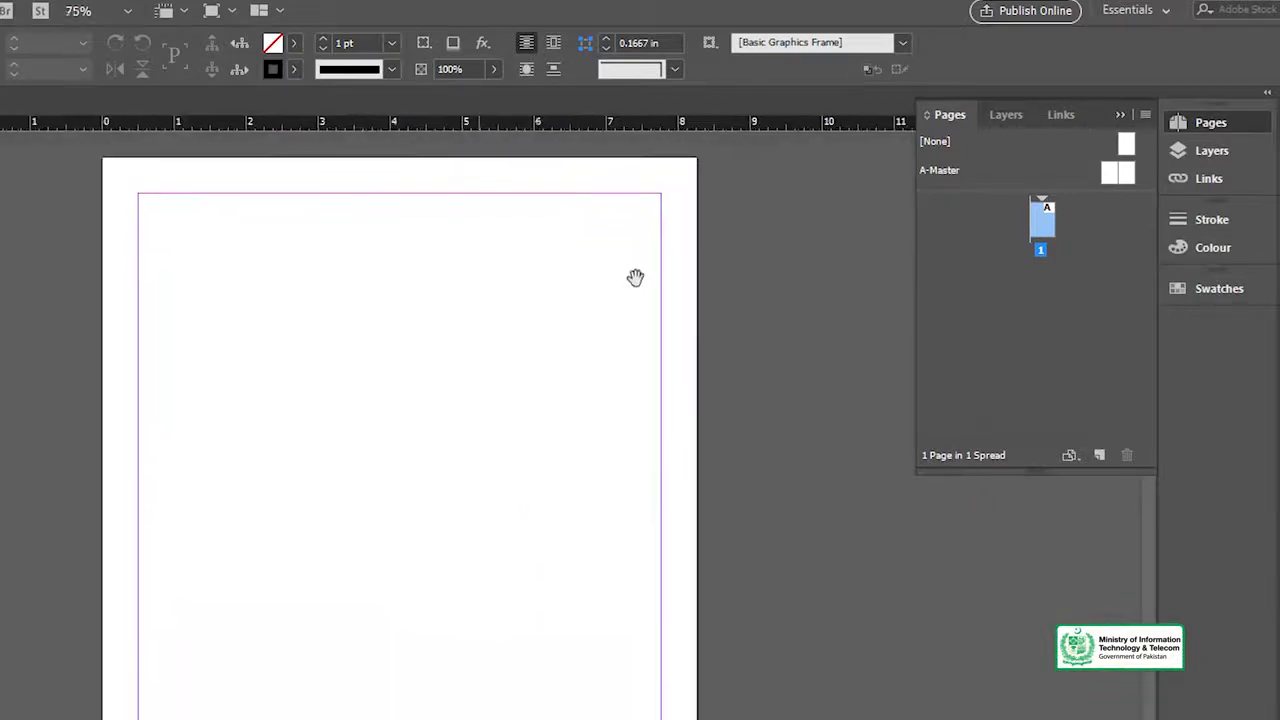
pyautogui.click(1098, 456)
# Step: Add four more pages after page 2 to make a six-page document
pyautogui.press('z')
pyautogui.keyDown('alt'); pyautogui.click(459, 542); pyautogui.keyUp('alt')
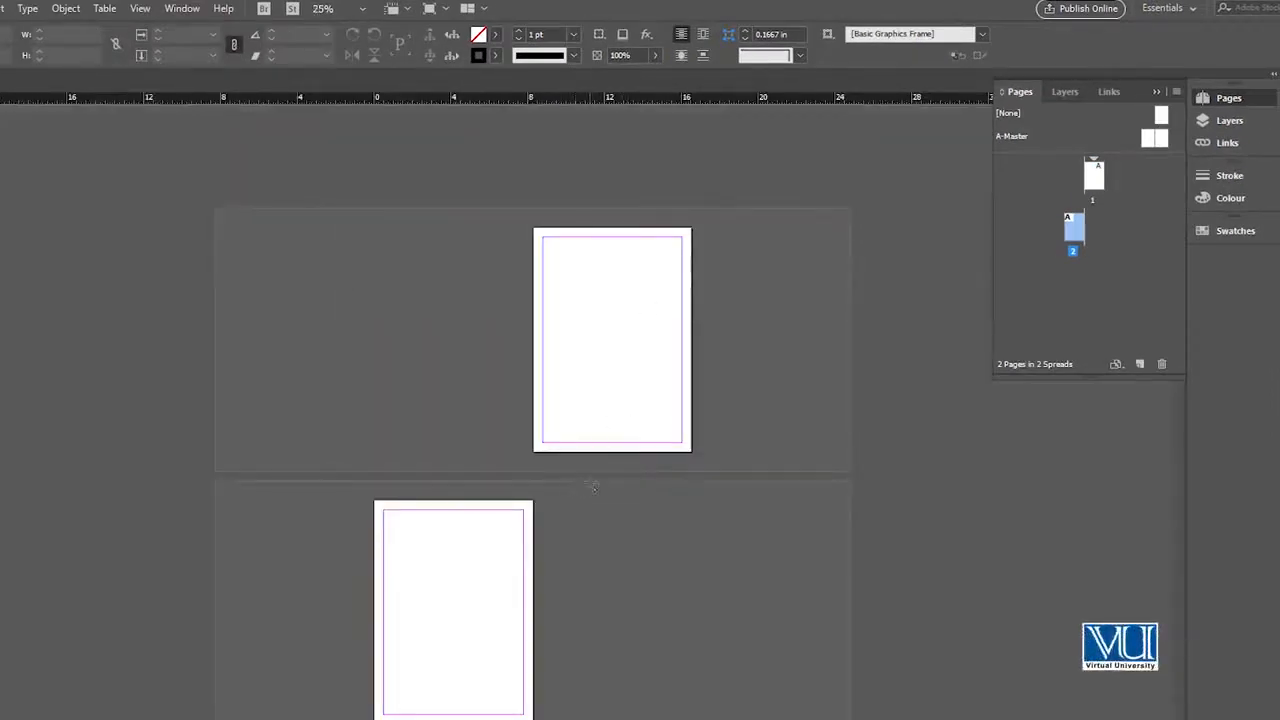
pyautogui.click(500, 530)
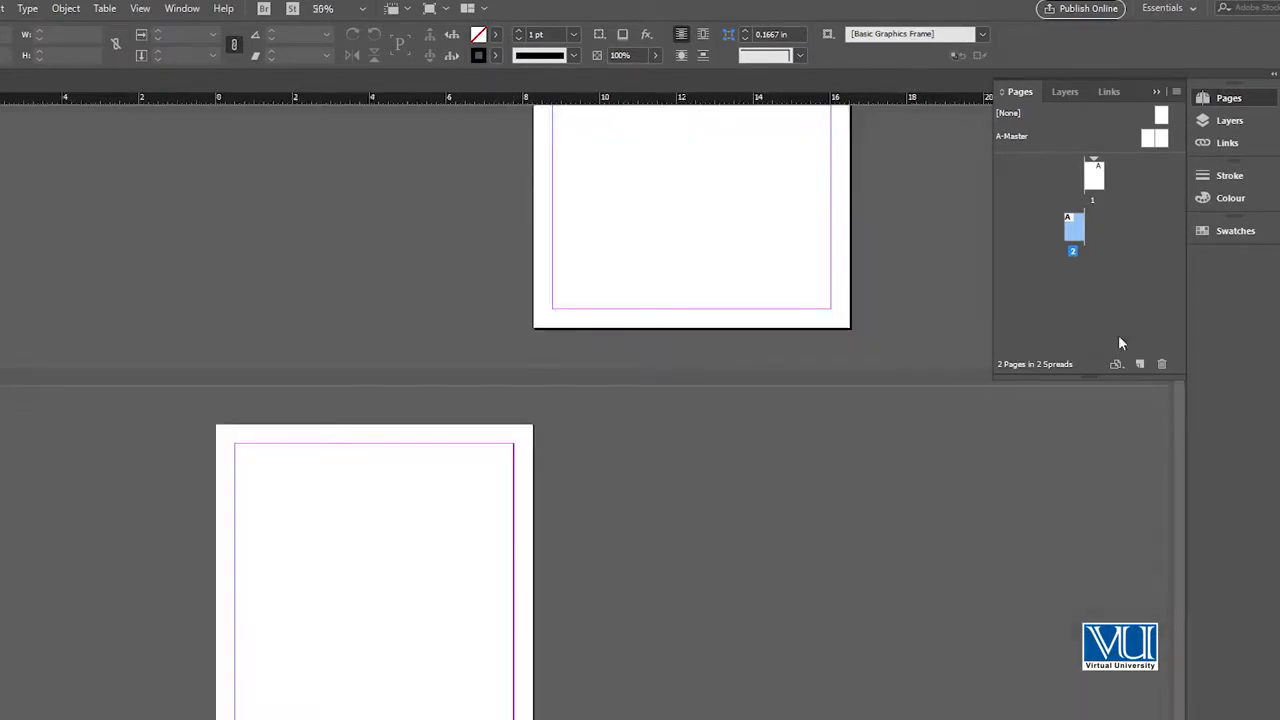
pyautogui.click(1141, 366)
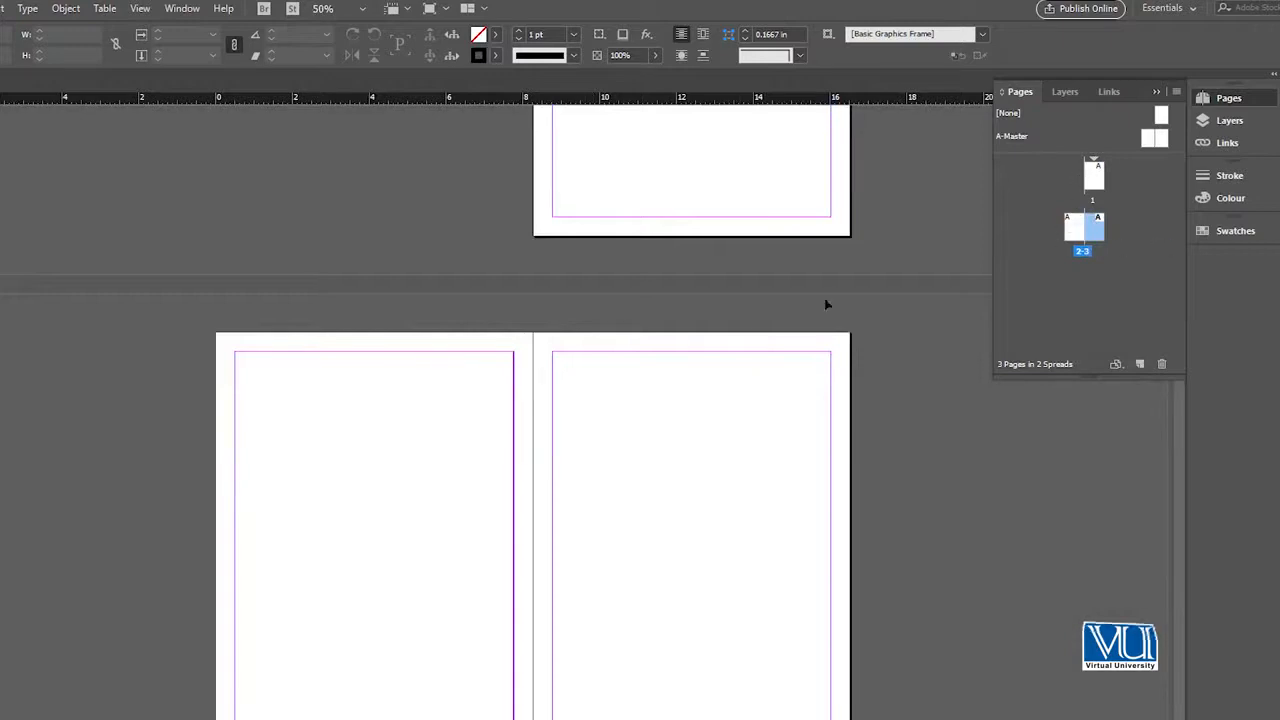
pyautogui.click(1141, 364)
pyautogui.click(1141, 364)
pyautogui.click(1141, 364)
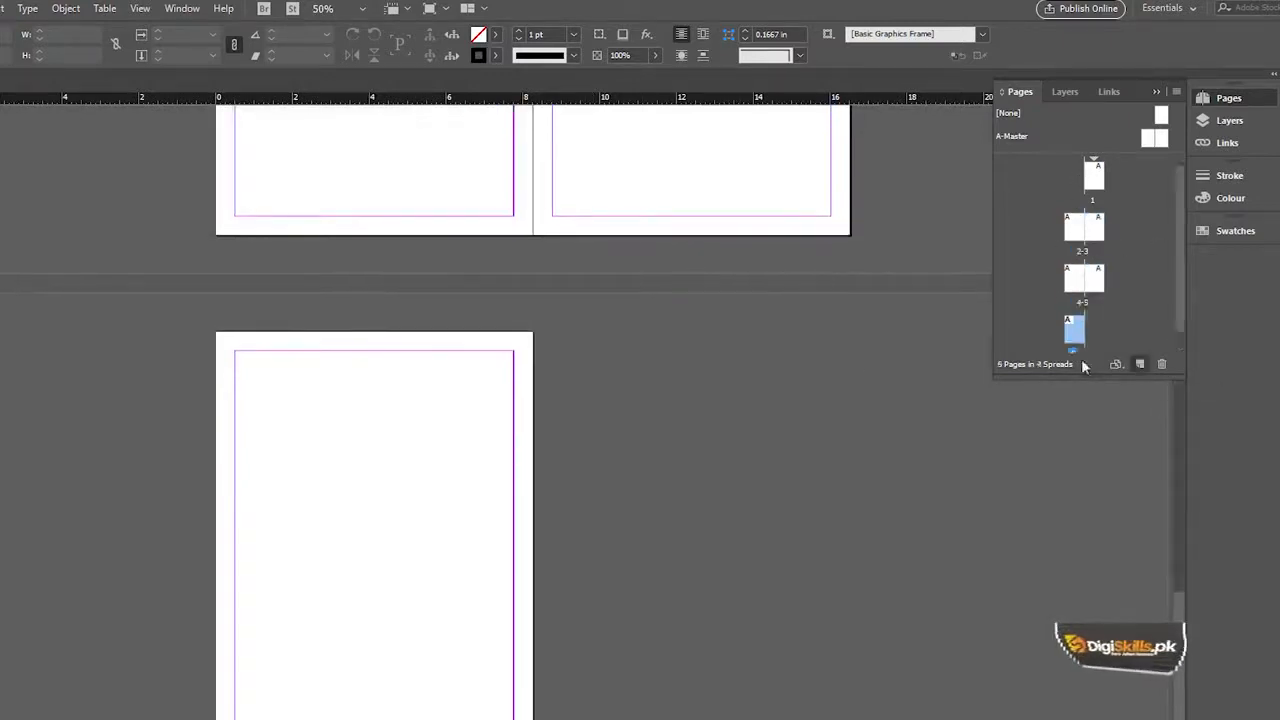
# Step: Review the spreads and delete page 6 from the end of the document
pyautogui.keyDown('alt'); pyautogui.click(696, 275); pyautogui.keyUp('alt')
pyautogui.keyDown('alt'); pyautogui.click(639, 303); pyautogui.keyUp('alt')
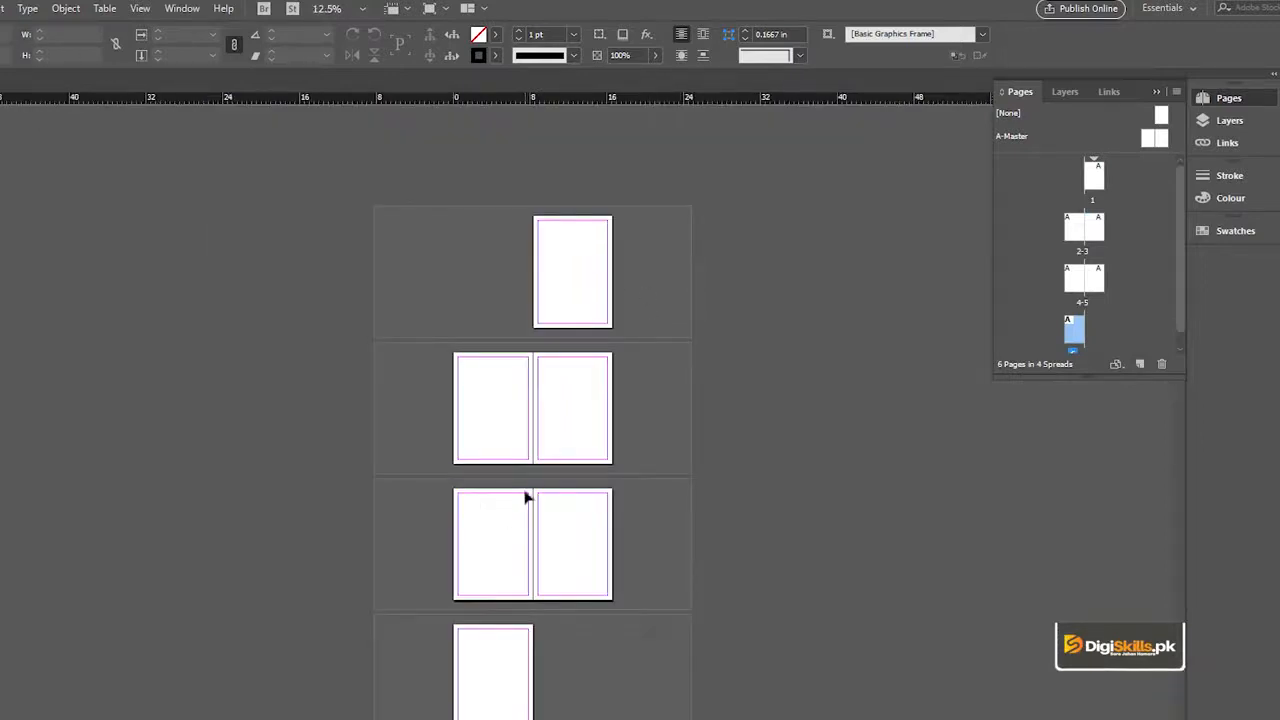
pyautogui.keyDown('ctrl'); pyautogui.click(528, 491); pyautogui.keyUp('ctrl')
pyautogui.moveTo(576, 420); pyautogui.dragTo(643, 328)
pyautogui.moveTo(630, 456); pyautogui.dragTo(626, 338)
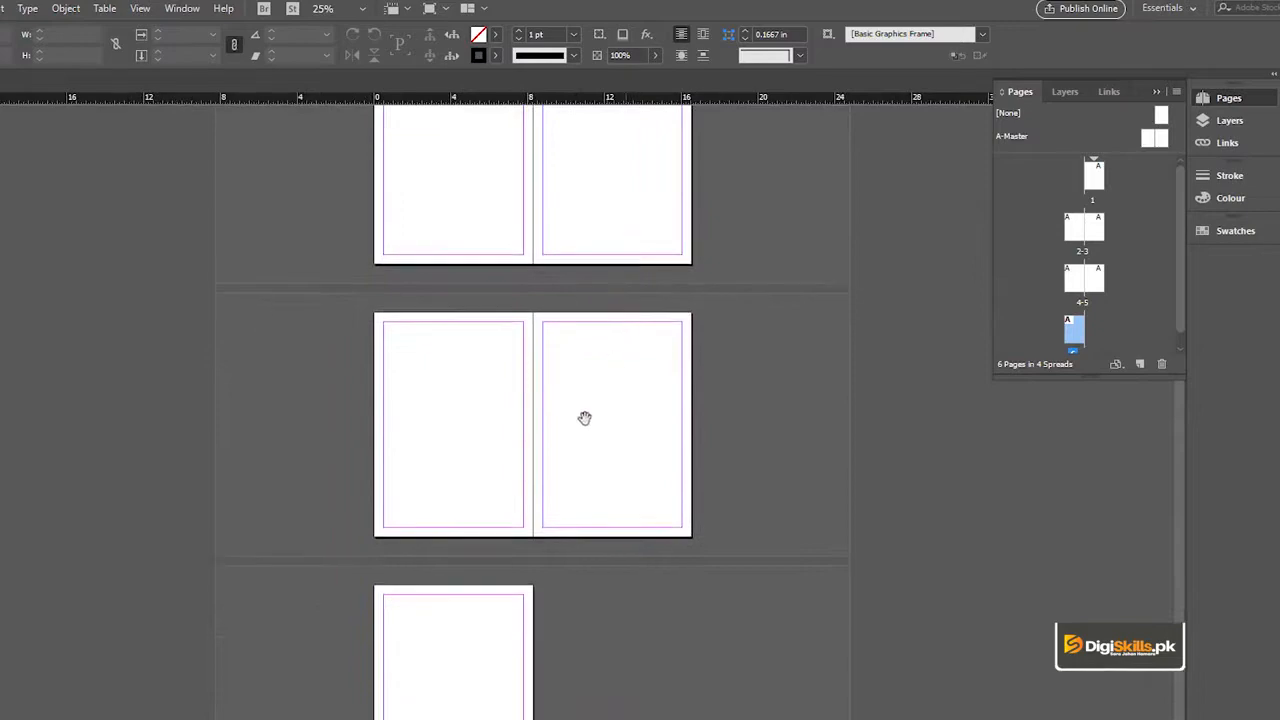
pyautogui.moveTo(585, 418); pyautogui.dragTo(597, 591)
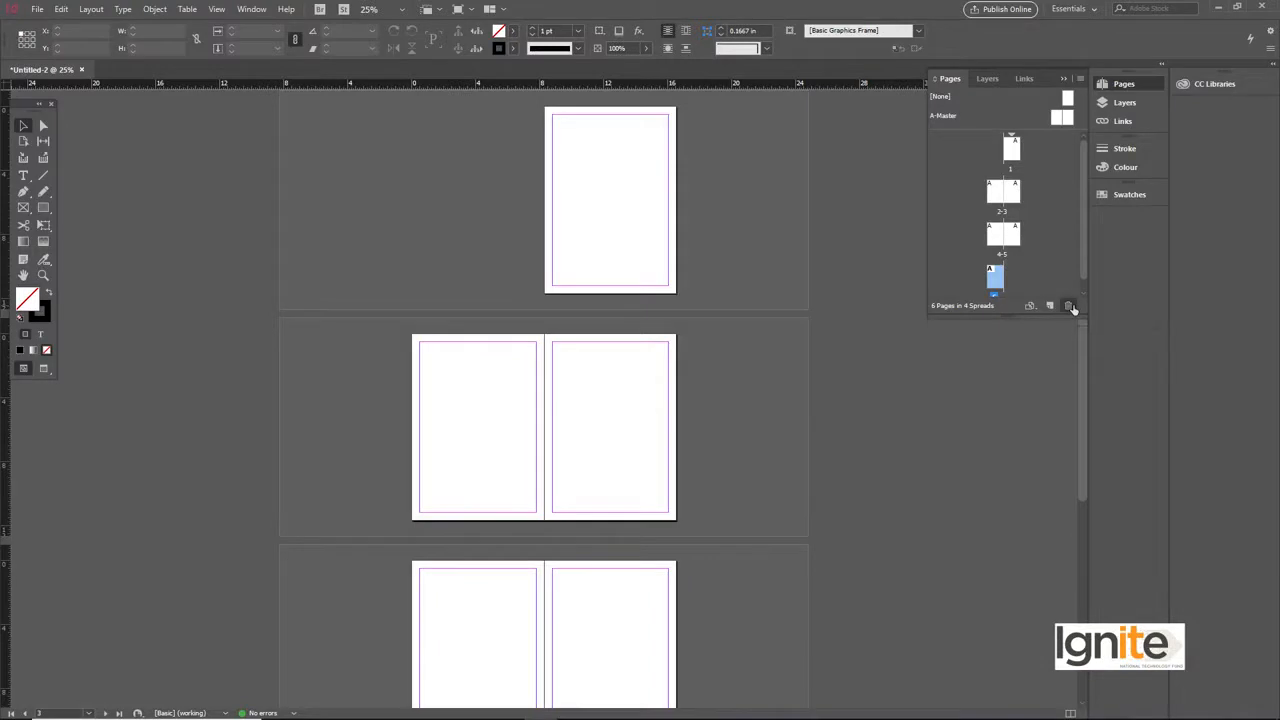
pyautogui.click(1070, 306)
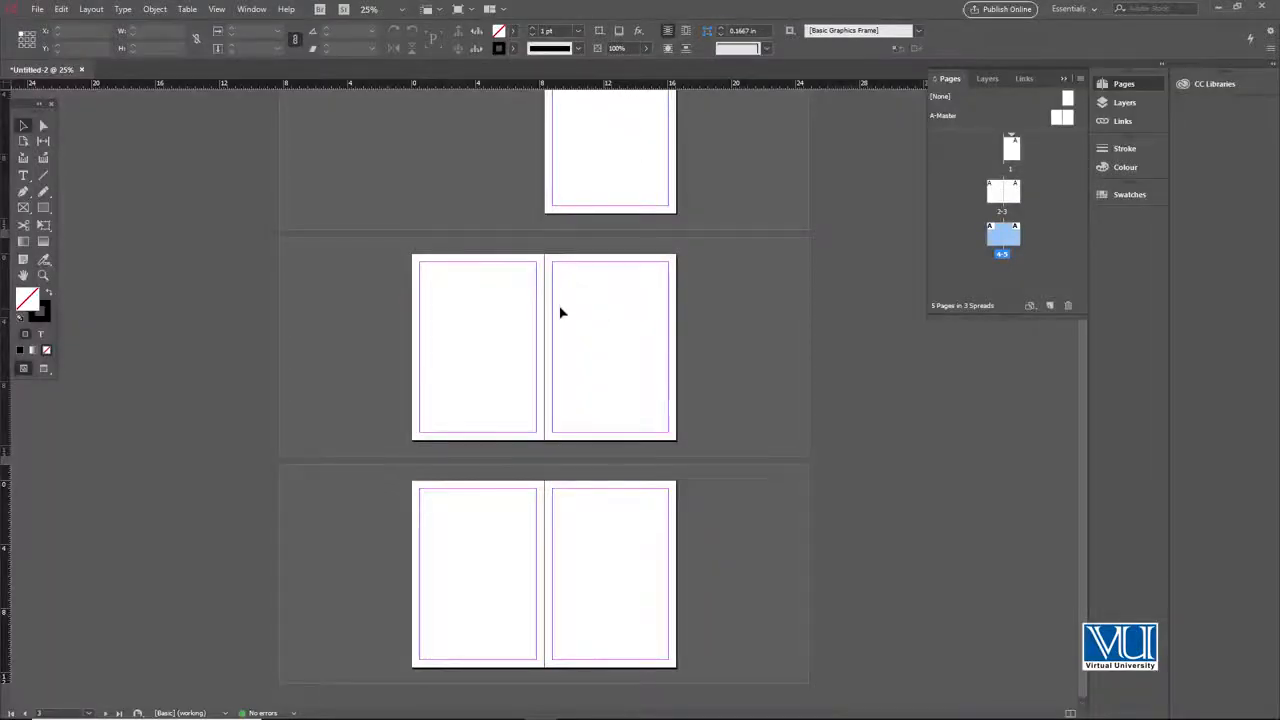
# Step: Delete the spread with pages 4 and 5, and delete page 3 to leave a two-page document
pyautogui.click(1065, 305)
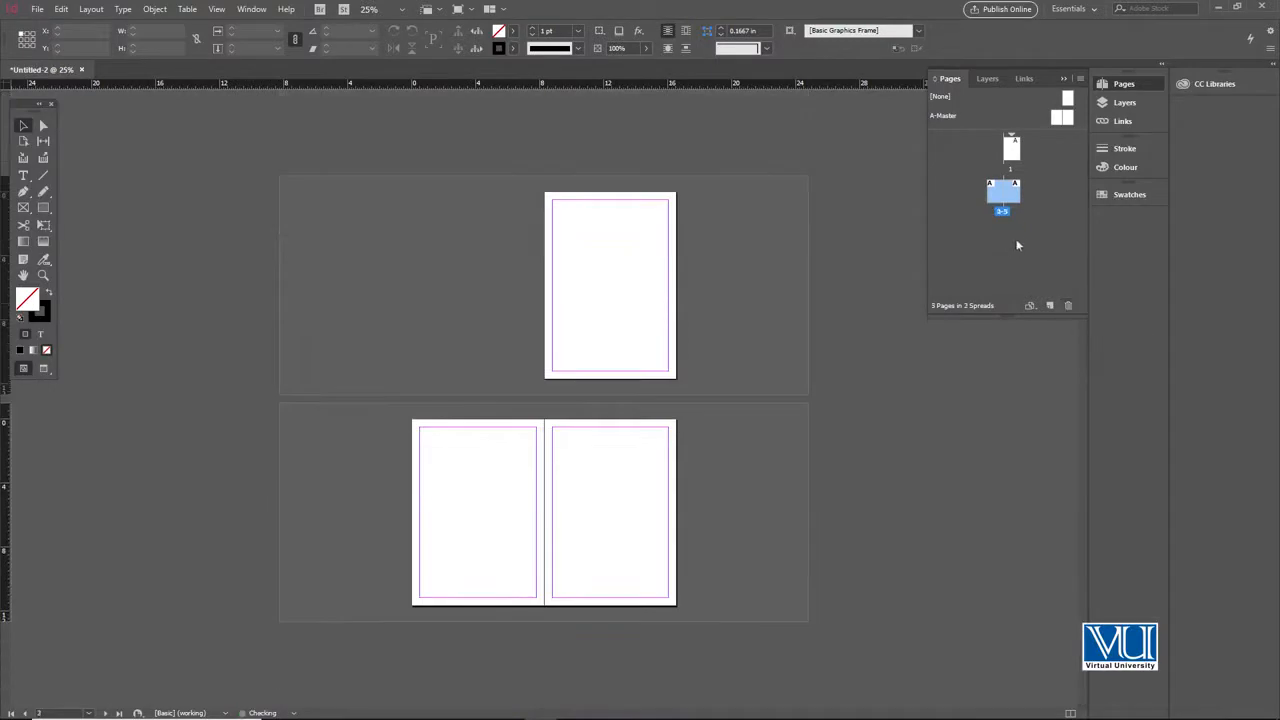
pyautogui.click(1015, 200)
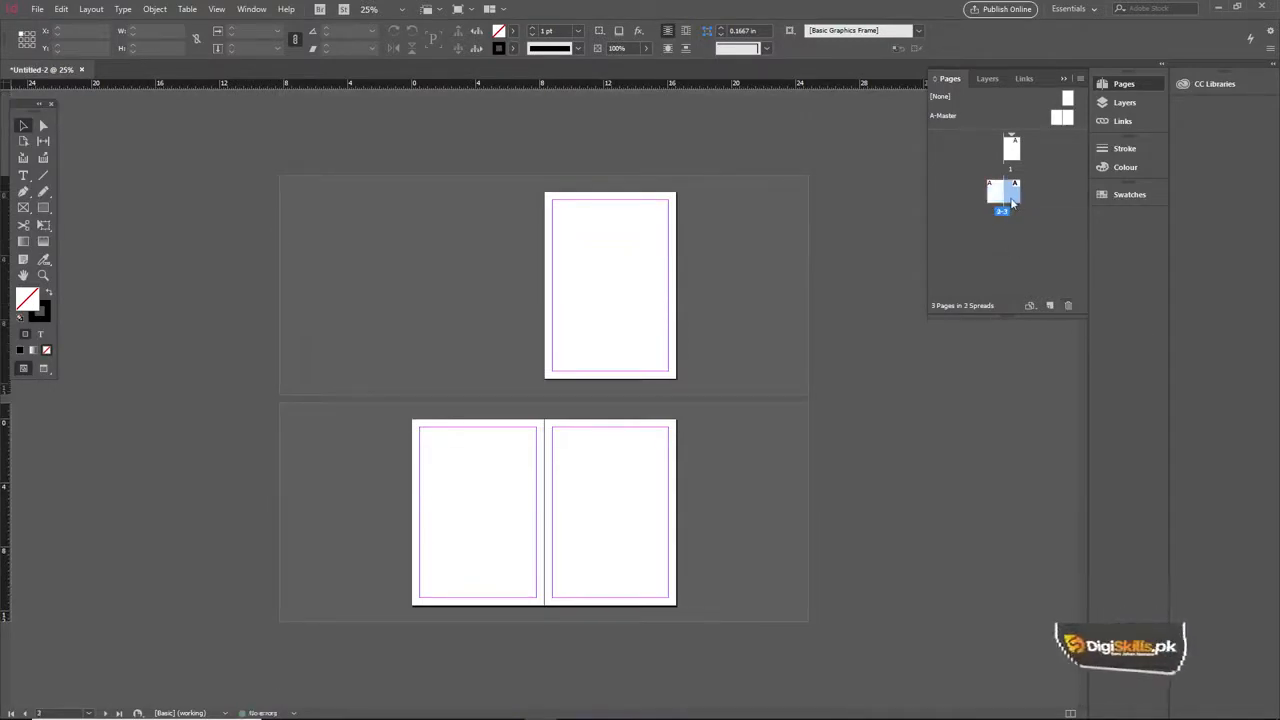
pyautogui.click(1067, 305)
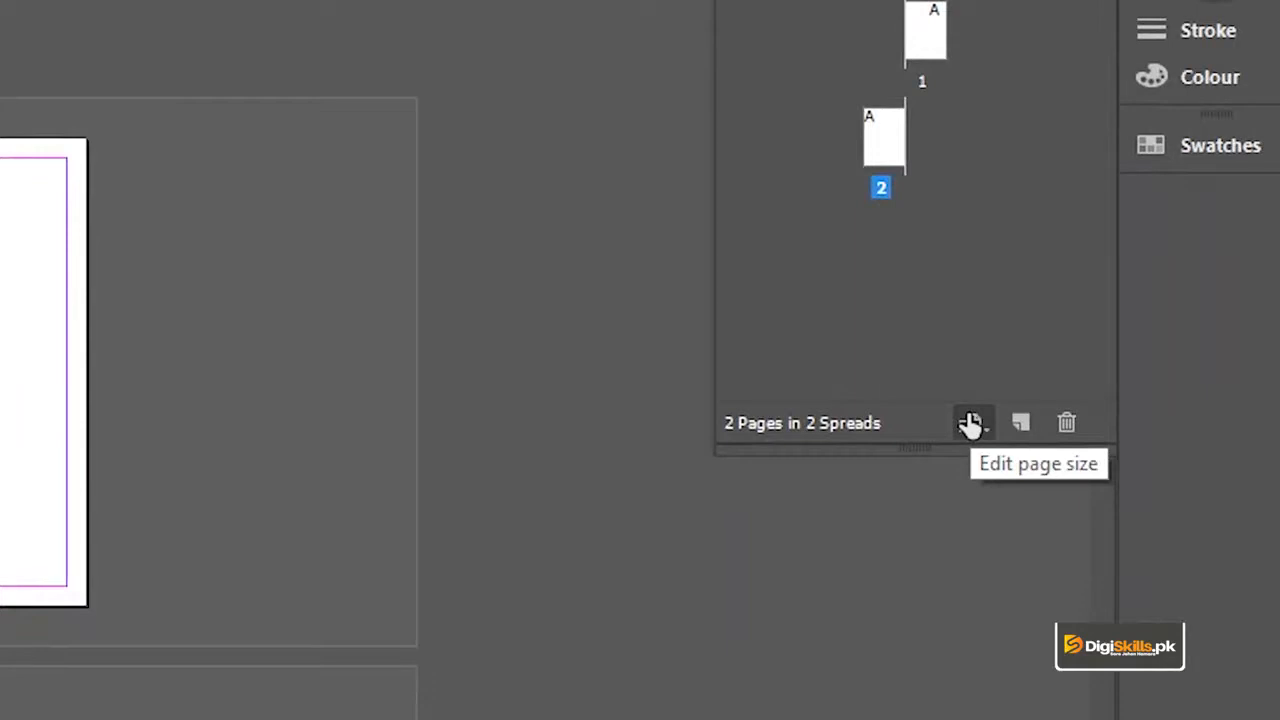
# Step: Look through the preset page sizes available for page 2 and close the list without choosing one
pyautogui.click(969, 423)
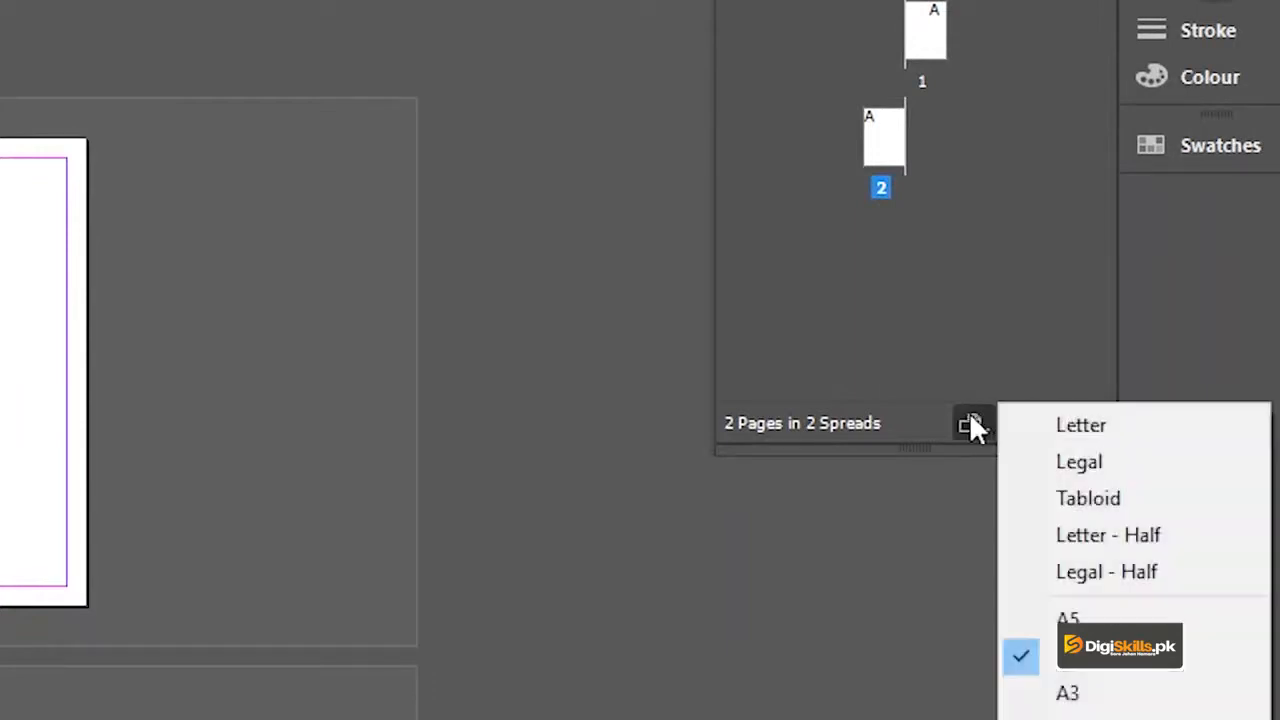
pyautogui.click(1100, 462)
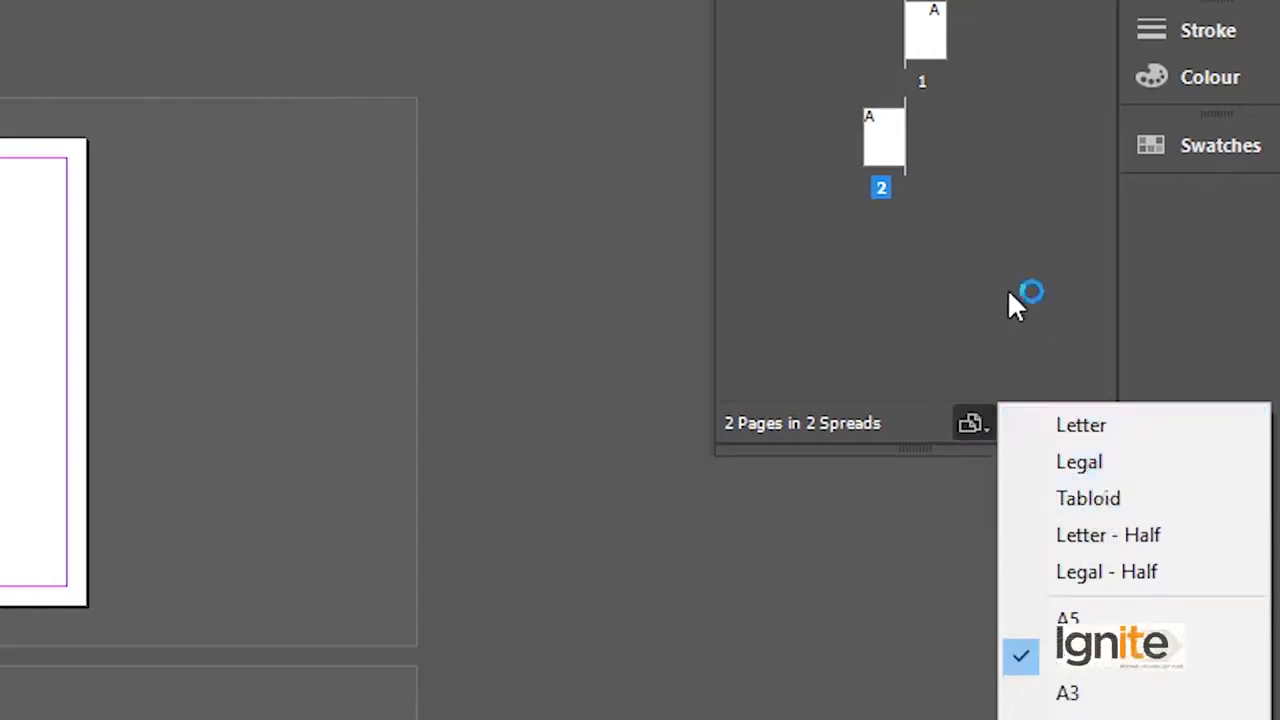
pyautogui.click(968, 302)
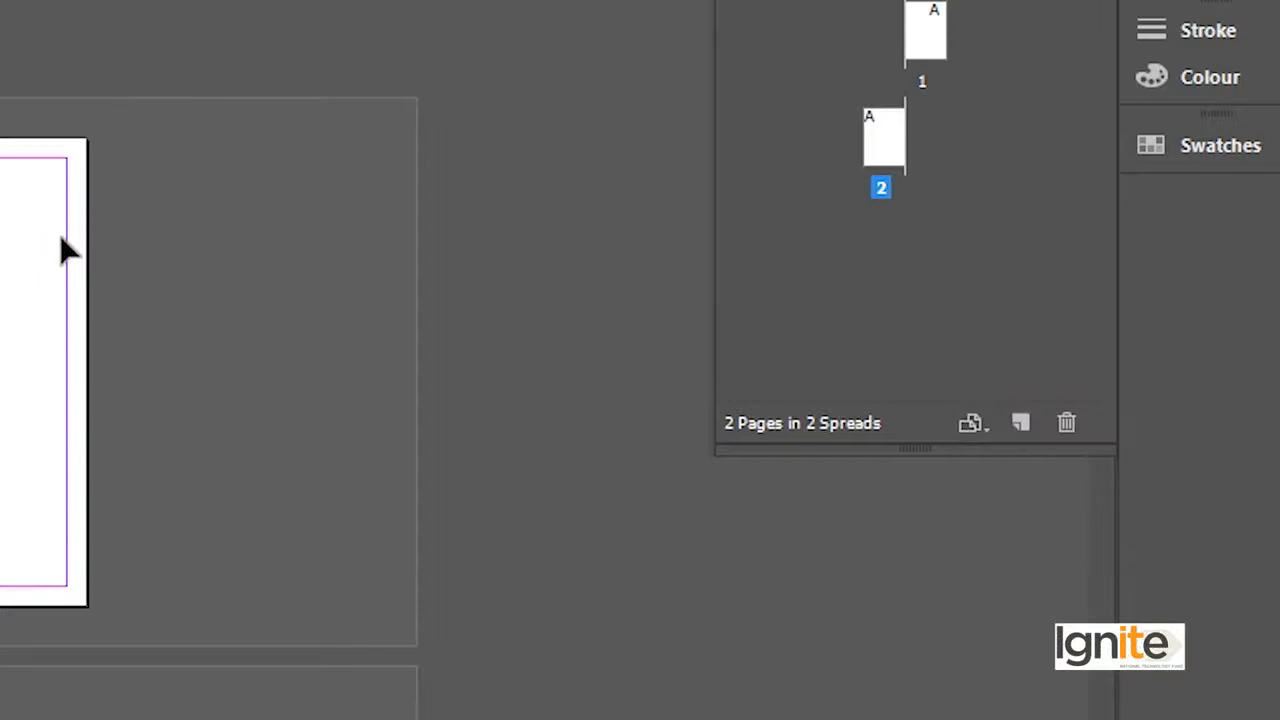